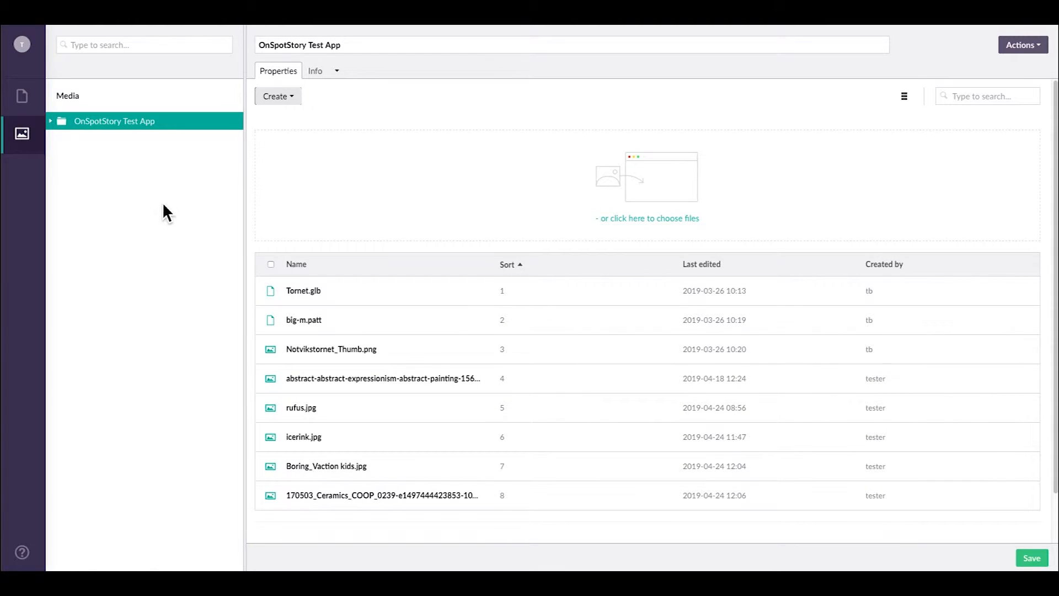
Examine the content structure of OnSpotStory Test App, including the walks with their locations, the Multifunctional Map and the Events
{"action": "left_click", "coordinate": [27, 105]}
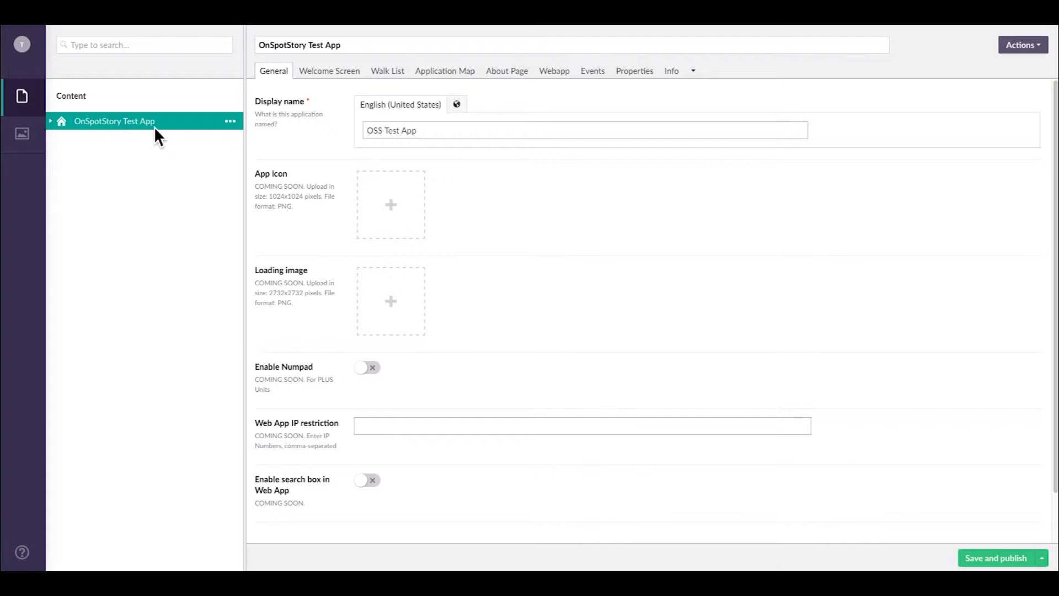
{"action": "left_click", "coordinate": [63, 129]}
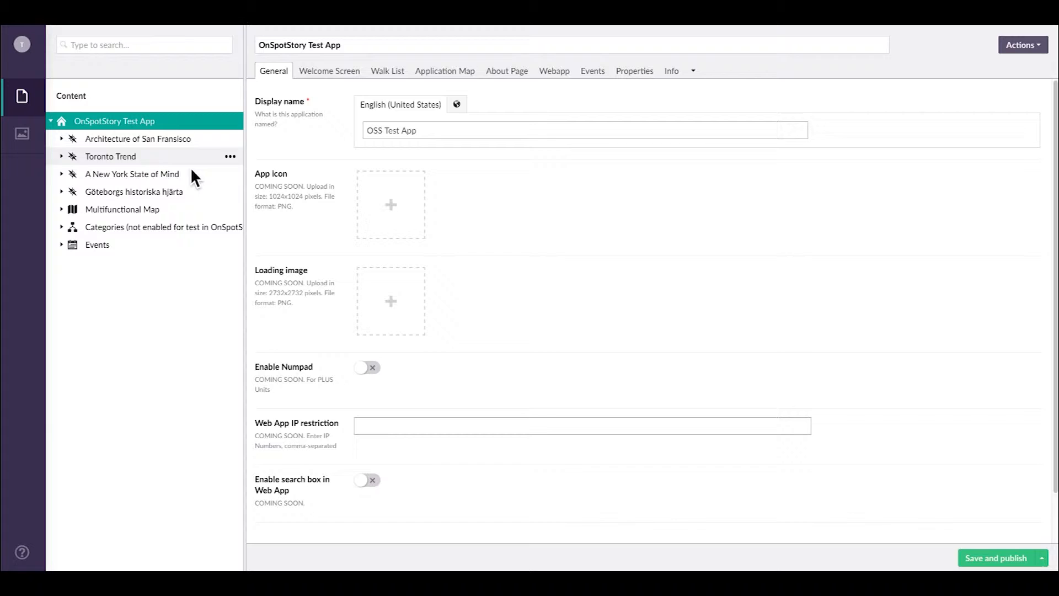
{"action": "left_click", "coordinate": [175, 145]}
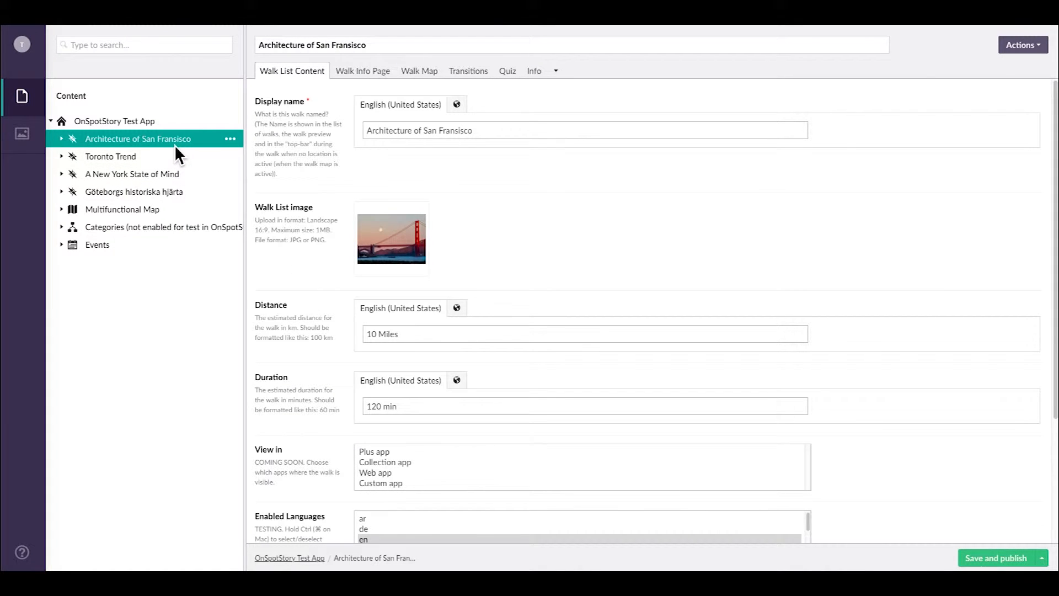
{"action": "left_click", "coordinate": [72, 147]}
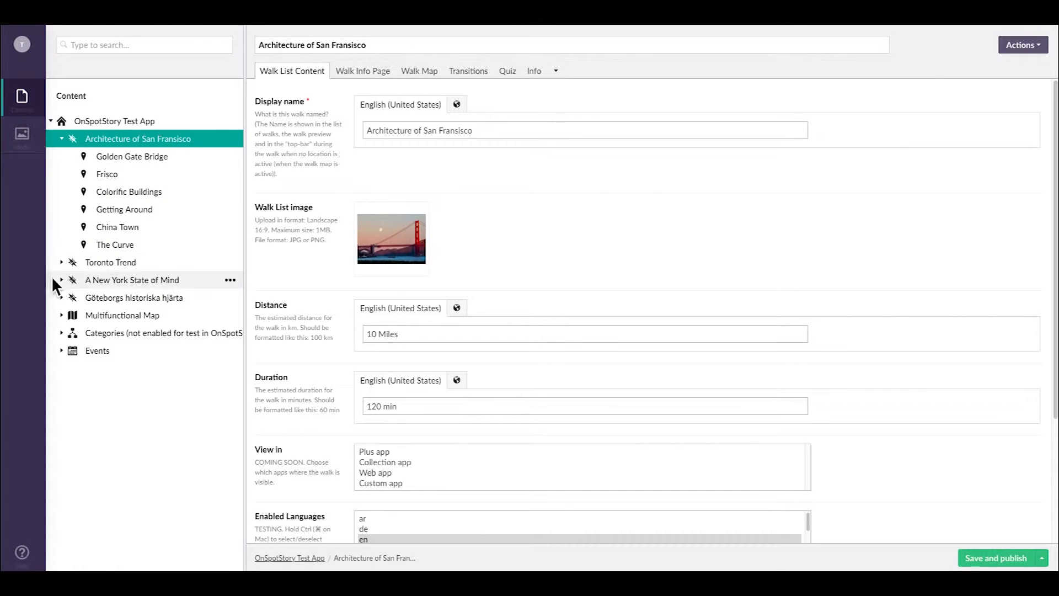
{"action": "left_click", "coordinate": [67, 269]}
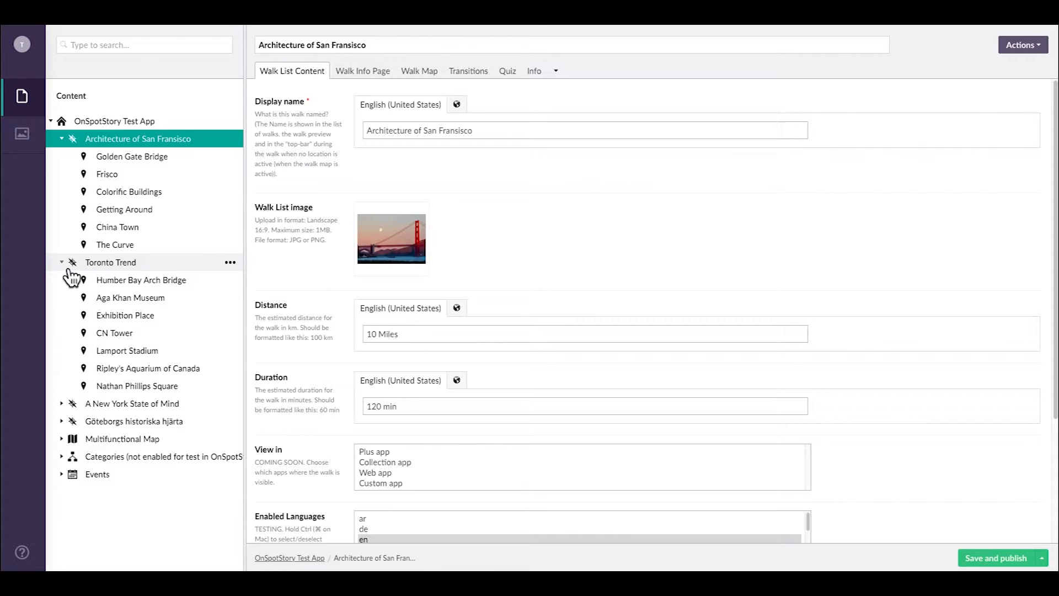
{"action": "left_click", "coordinate": [69, 268]}
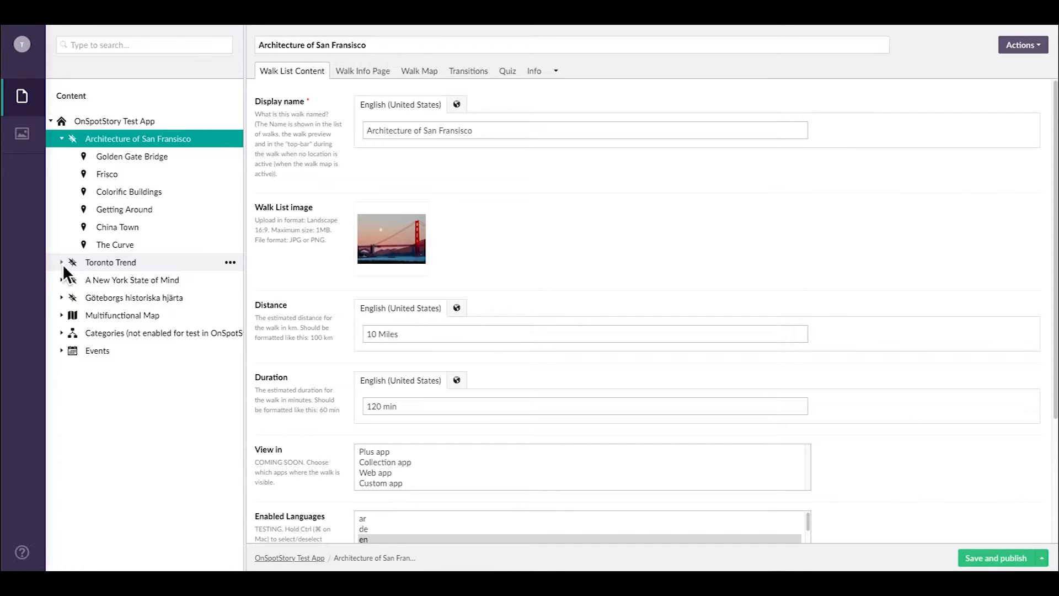
{"action": "left_click", "coordinate": [69, 147]}
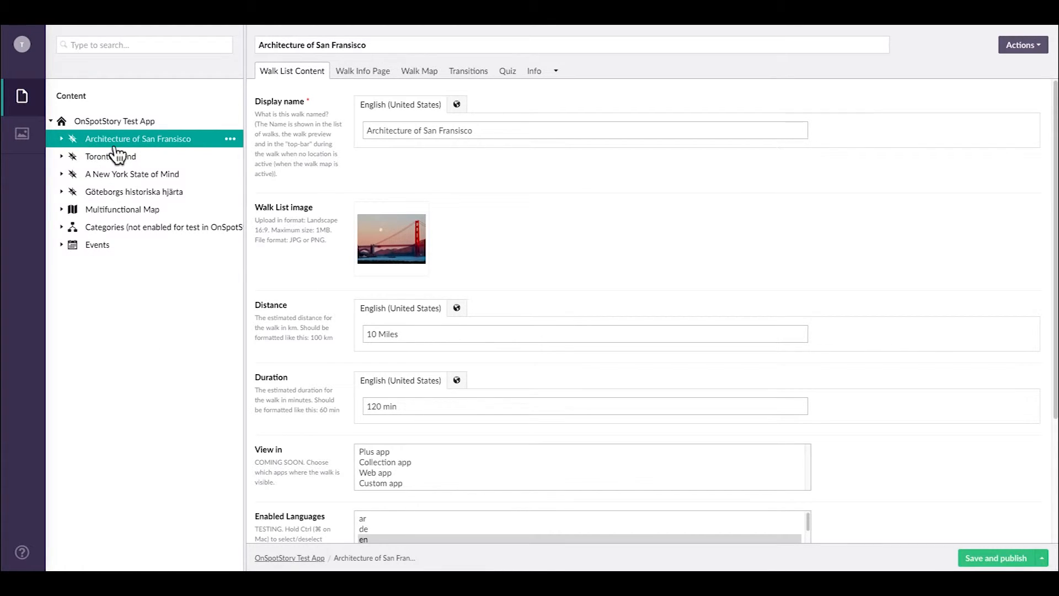
{"action": "left_click", "coordinate": [61, 210]}
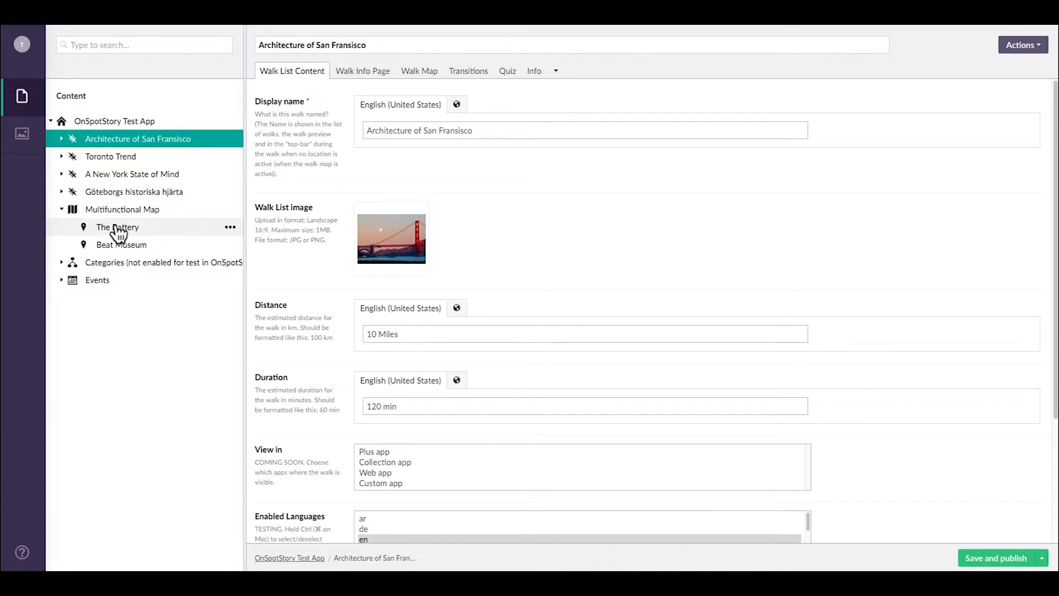
{"action": "left_click", "coordinate": [62, 209]}
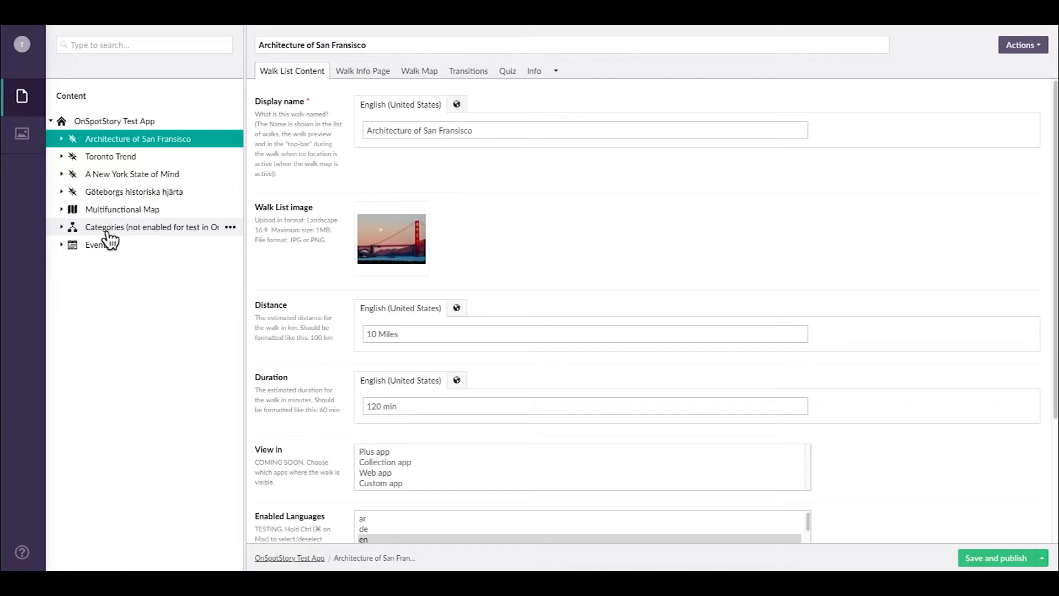
{"action": "left_click", "coordinate": [62, 244]}
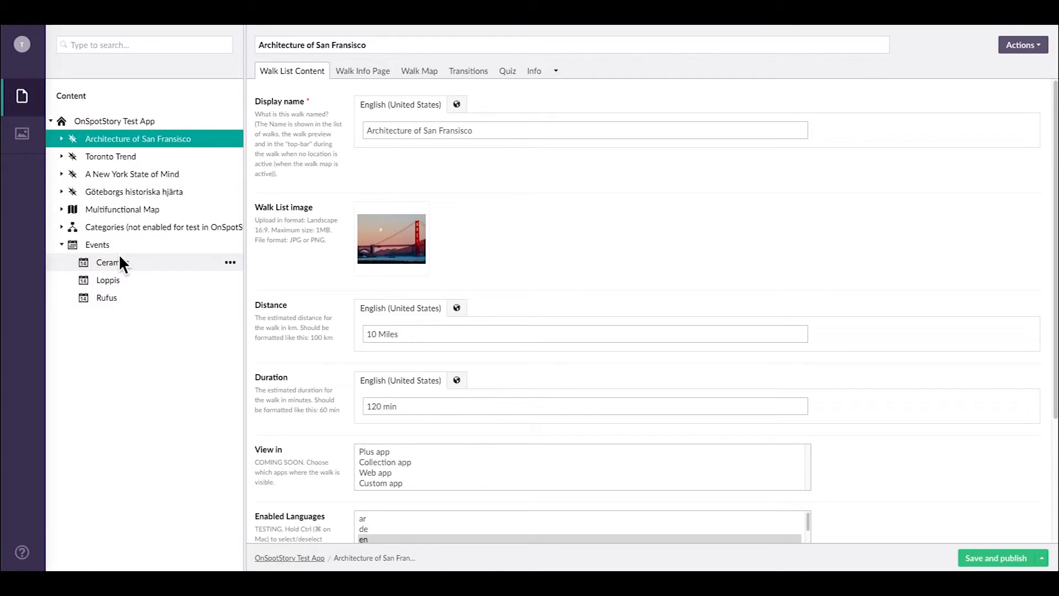
{"action": "left_click", "coordinate": [71, 254]}
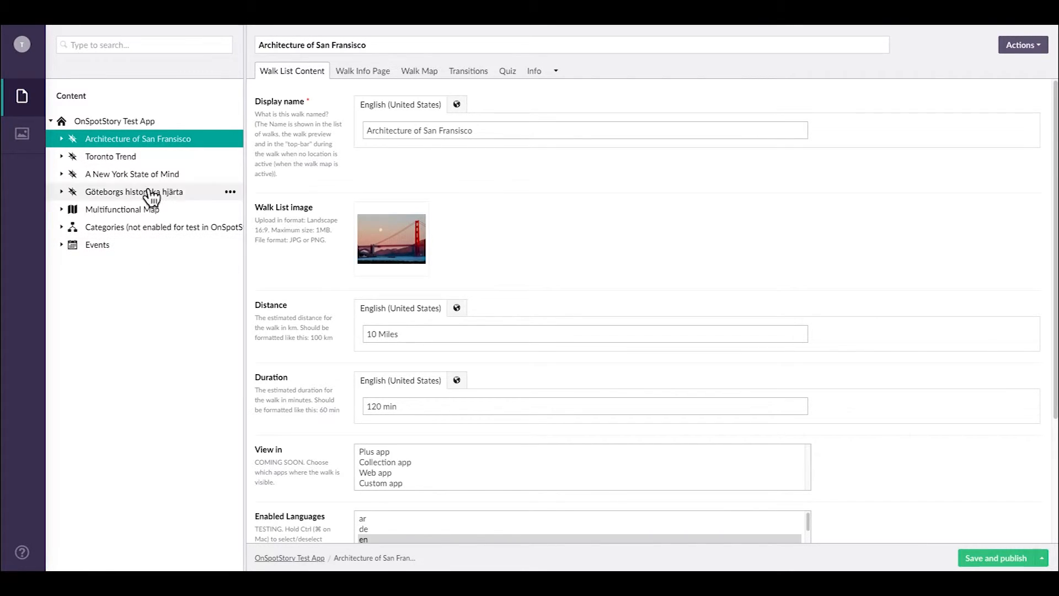
Create a new Walk under OnSpotStory Test App and name it "My Walk"
{"action": "left_click", "coordinate": [133, 123]}
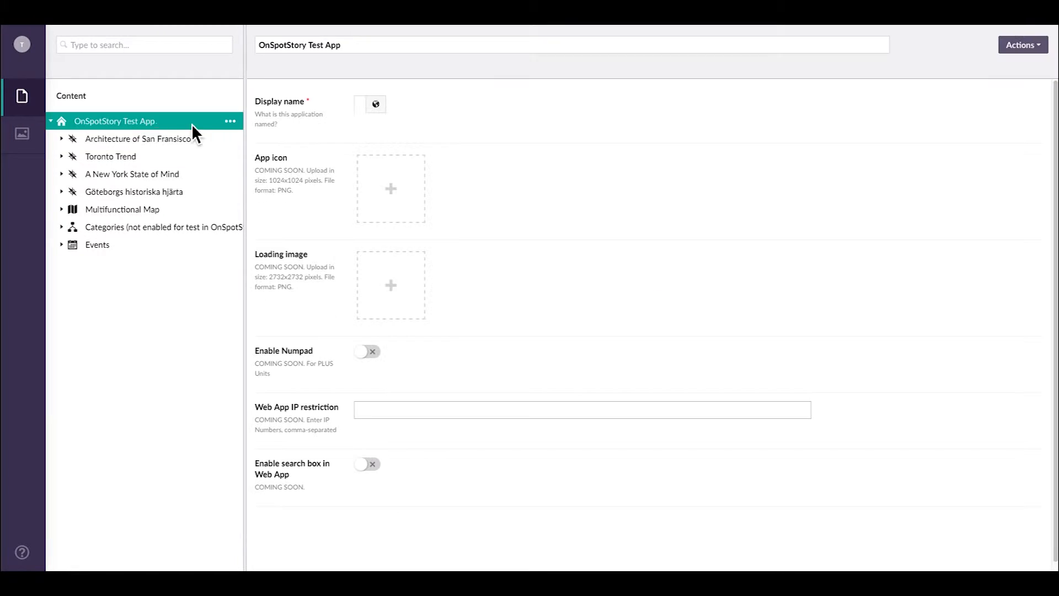
{"action": "left_click", "coordinate": [231, 122]}
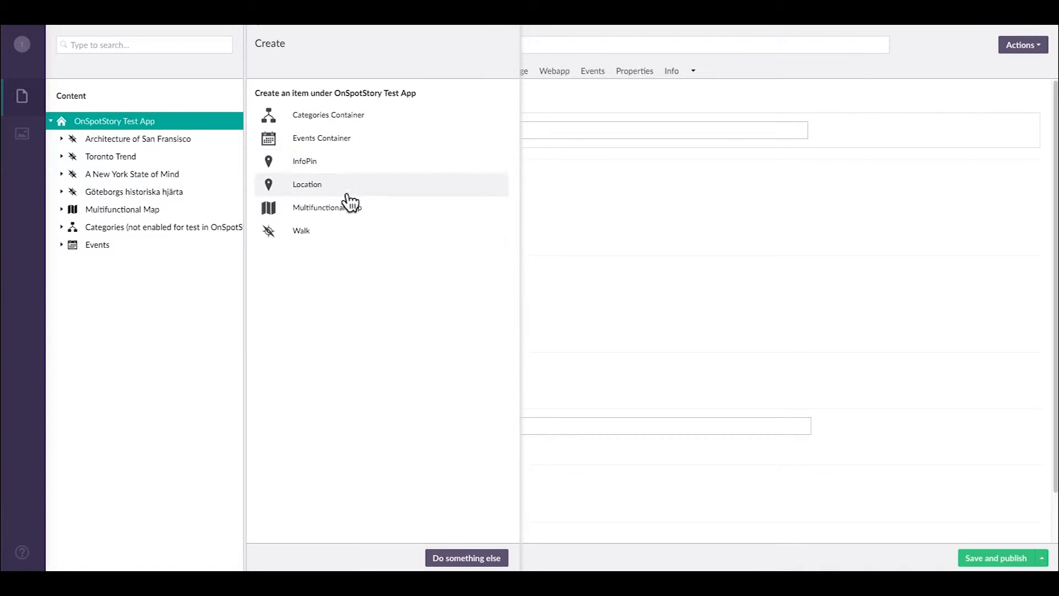
{"action": "left_click", "coordinate": [302, 230]}
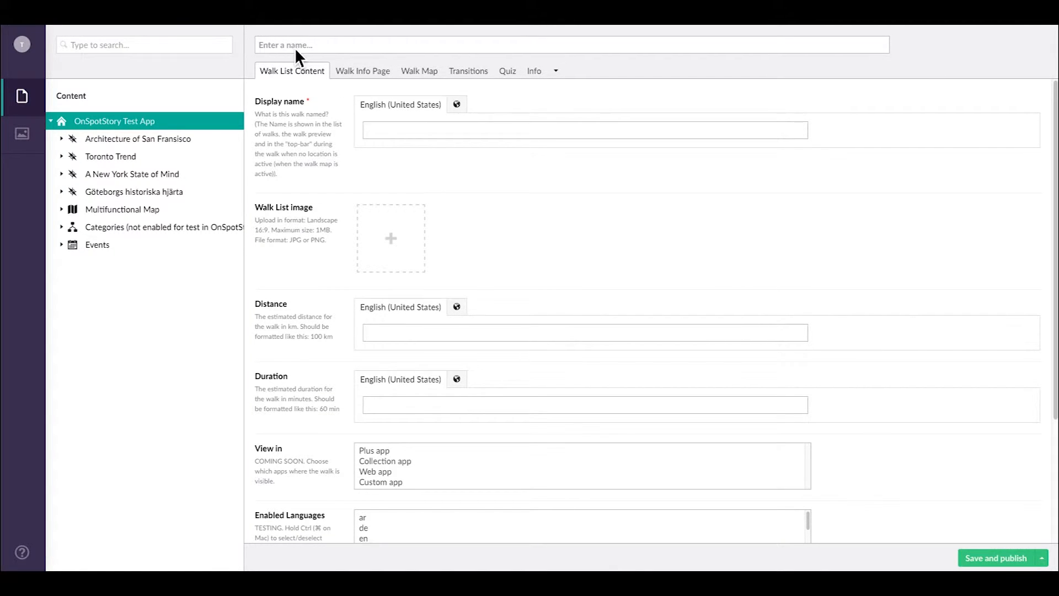
{"action": "type", "text": "My Walk"}
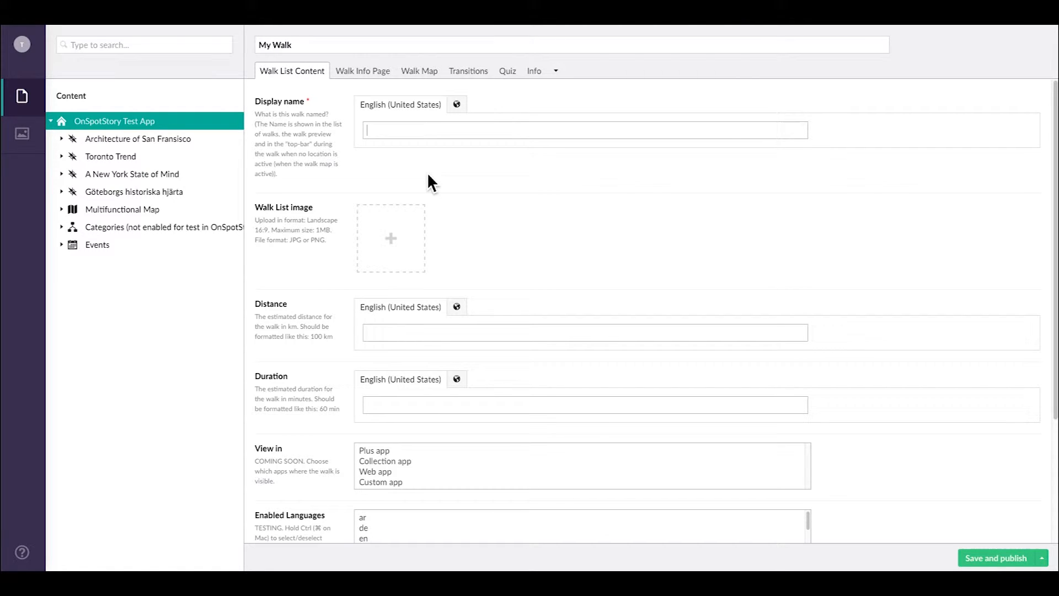
Set the walk's display name to "Walk 1" in English and "Promenad 1" in Swedish, then return to the English version
{"action": "type", "text": "Walk 1"}
{"action": "left_click", "coordinate": [457, 105]}
{"action": "left_click", "coordinate": [483, 138]}
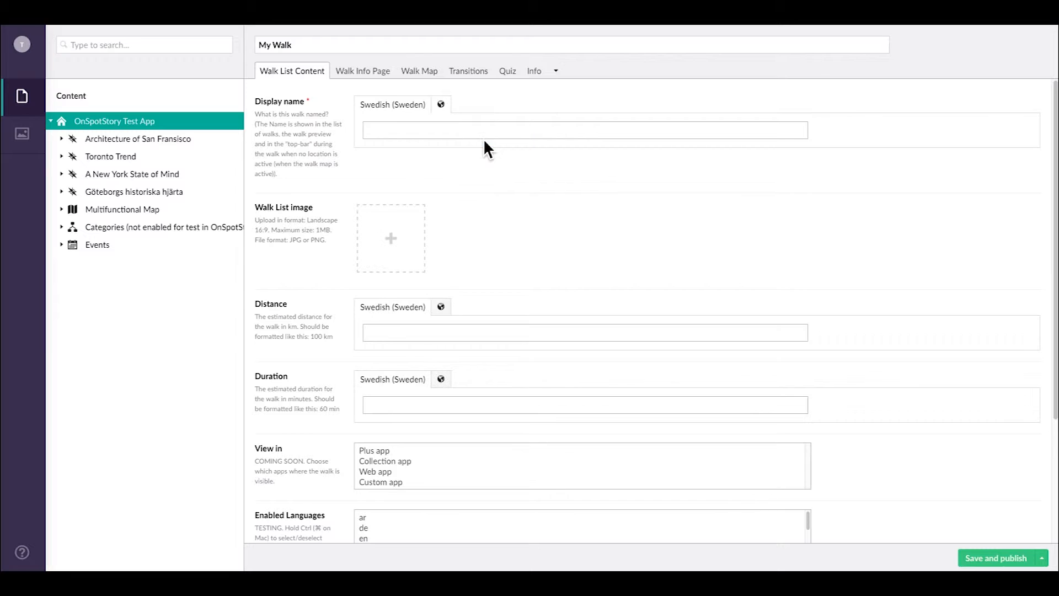
{"action": "left_click", "coordinate": [477, 134]}
{"action": "type", "text": "Promenad "}
{"action": "type", "text": "1"}
{"action": "left_click", "coordinate": [440, 104]}
{"action": "left_click", "coordinate": [453, 119]}
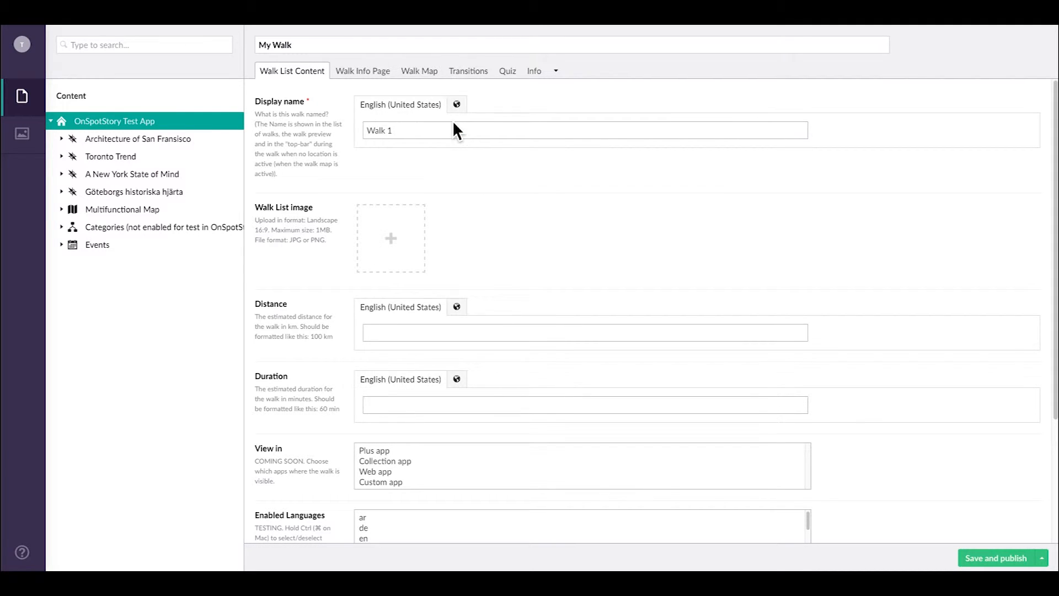
Check the Swedish version of the display name, return to English and look over the remaining walk list fields
{"action": "left_click", "coordinate": [457, 105]}
{"action": "left_click", "coordinate": [473, 144]}
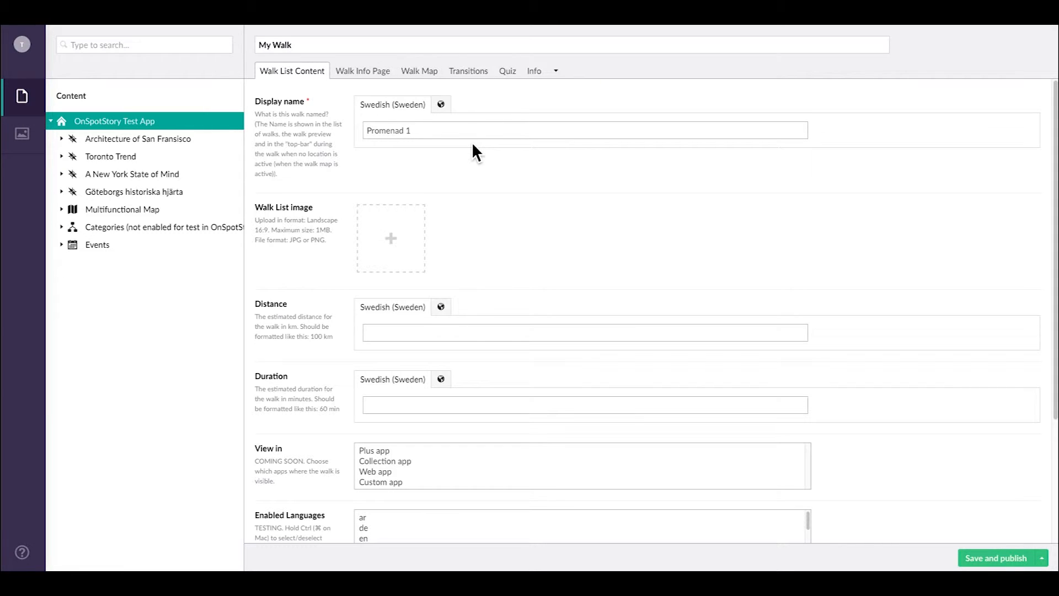
{"action": "left_click", "coordinate": [440, 105]}
{"action": "left_click", "coordinate": [458, 122]}
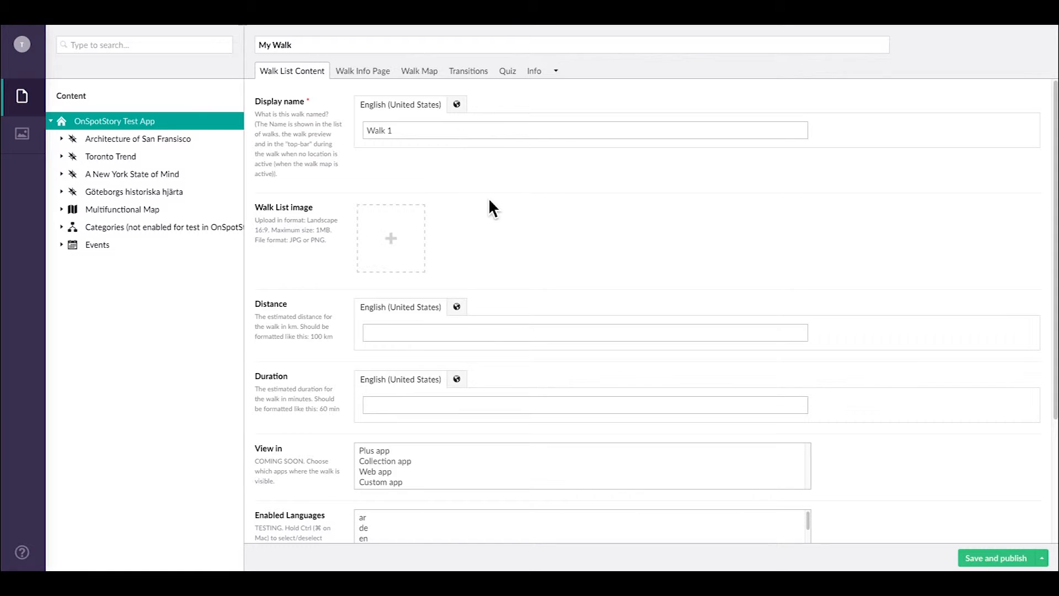
{"action": "scroll", "coordinate": [482, 228], "scroll_direction": "down", "scroll_amount": 3}
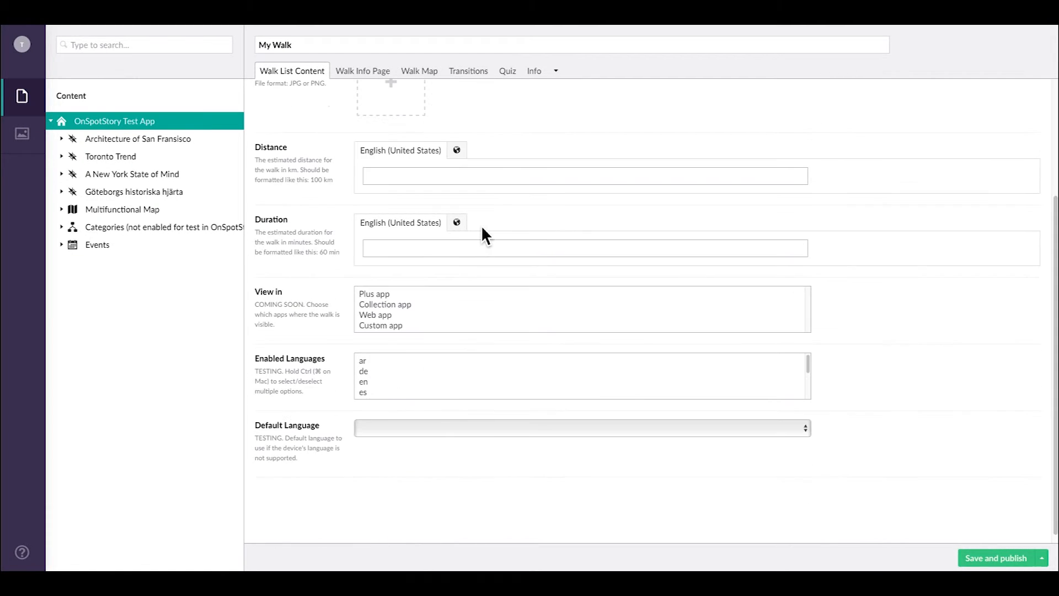
{"action": "scroll", "coordinate": [481, 226], "scroll_direction": "up", "scroll_amount": 3}
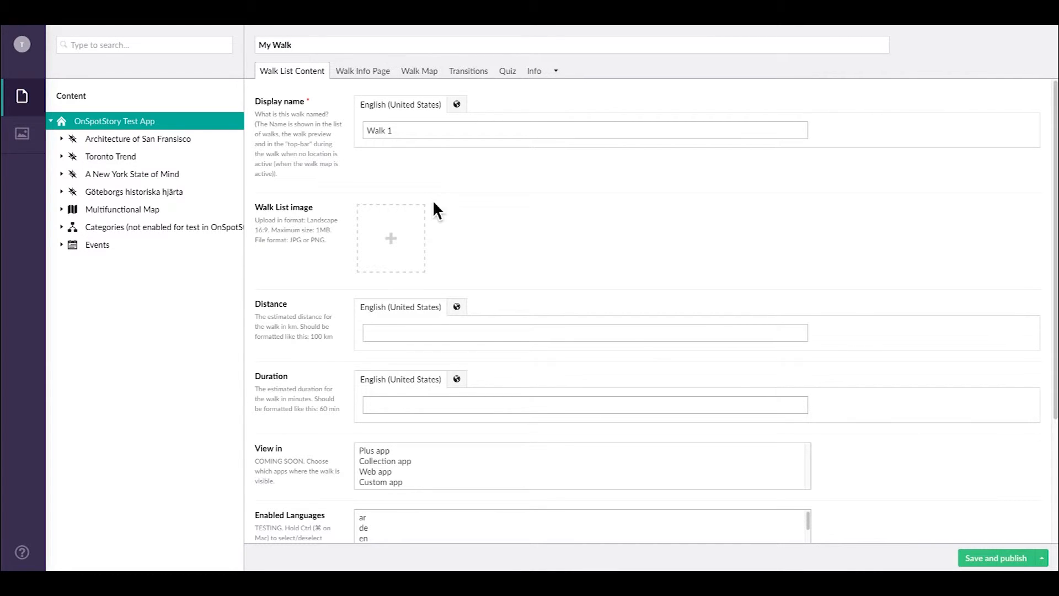
Upload the 170503_Ceramics_COOP picture from the stock images folder as an Image and use it as the walk list image
{"action": "left_click", "coordinate": [415, 230]}
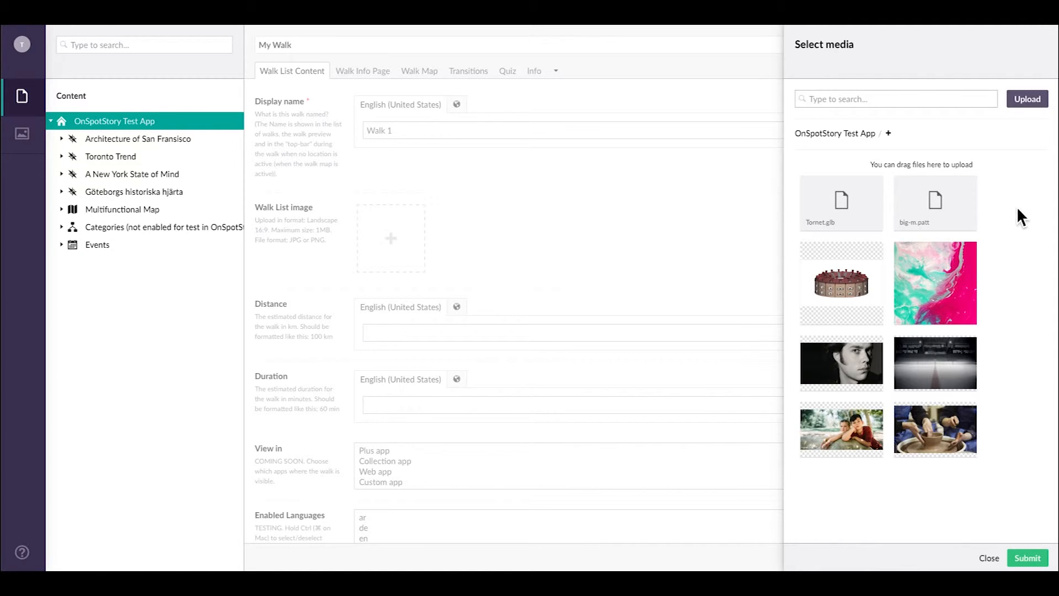
{"action": "left_click", "coordinate": [1029, 106]}
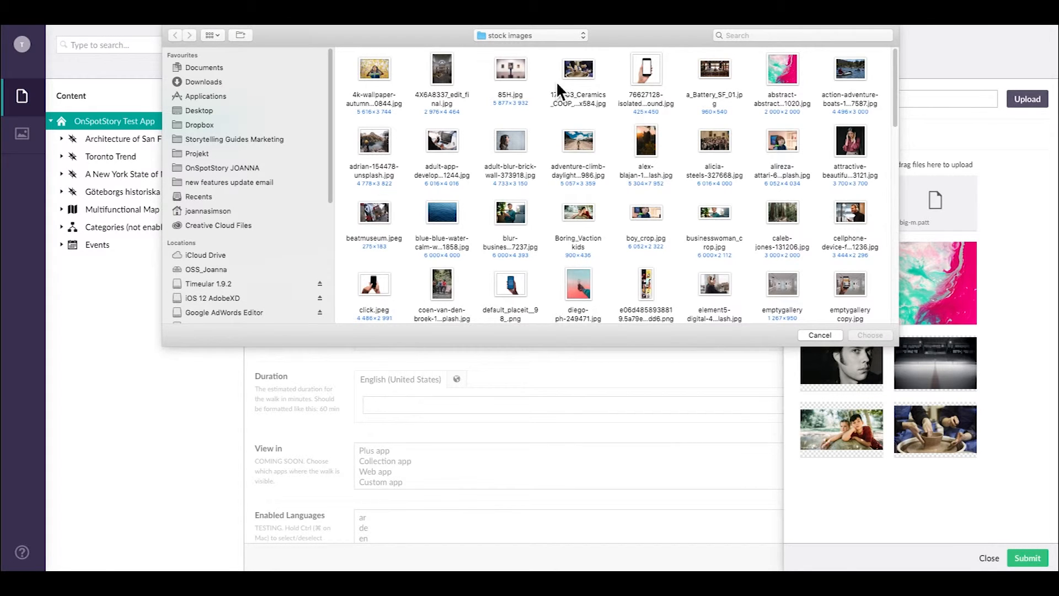
{"action": "left_click", "coordinate": [574, 91]}
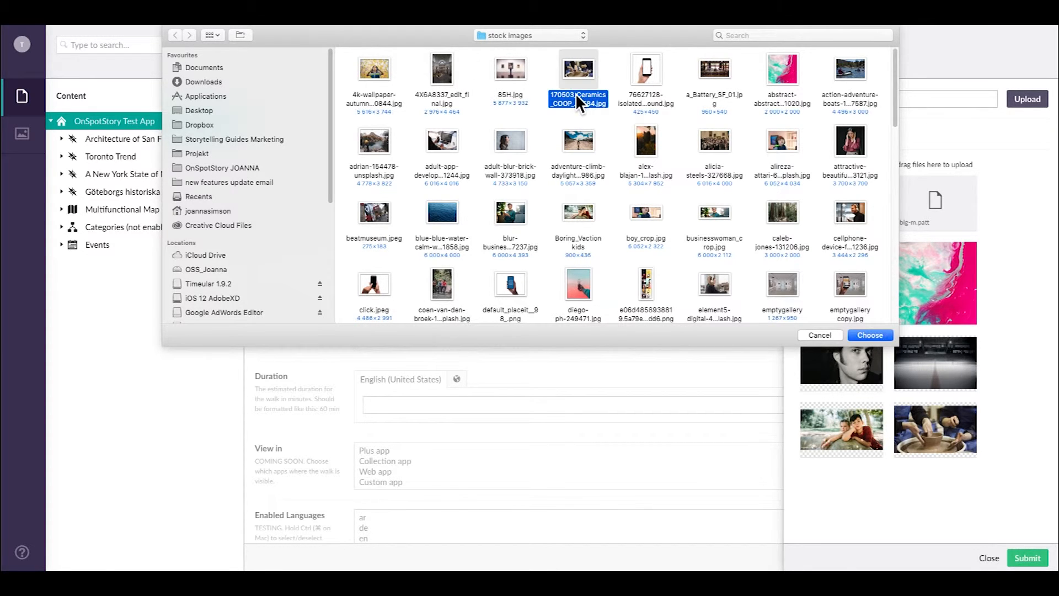
{"action": "left_click", "coordinate": [878, 338]}
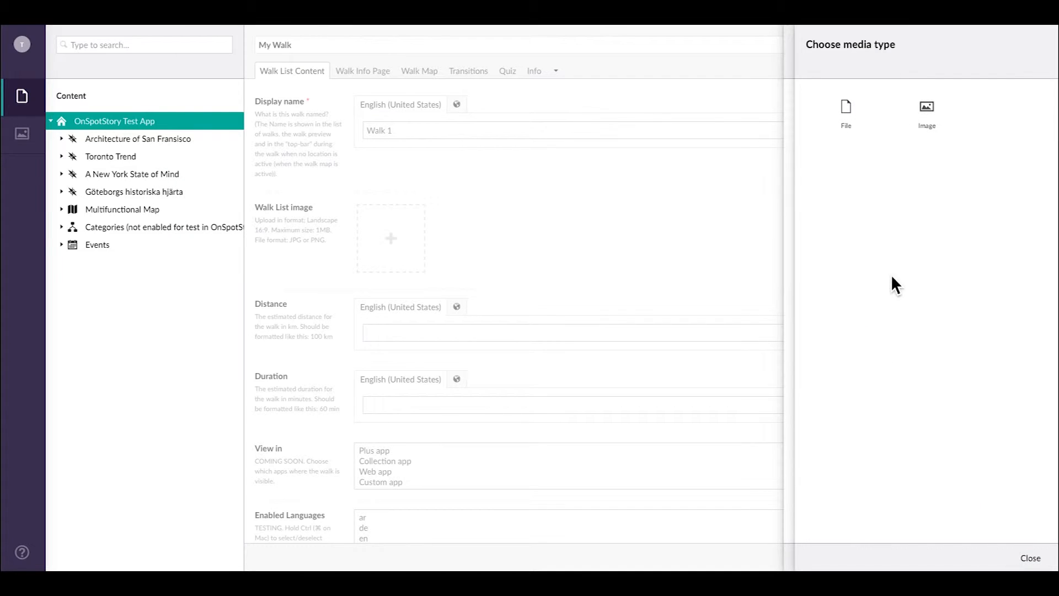
{"action": "left_click", "coordinate": [924, 118]}
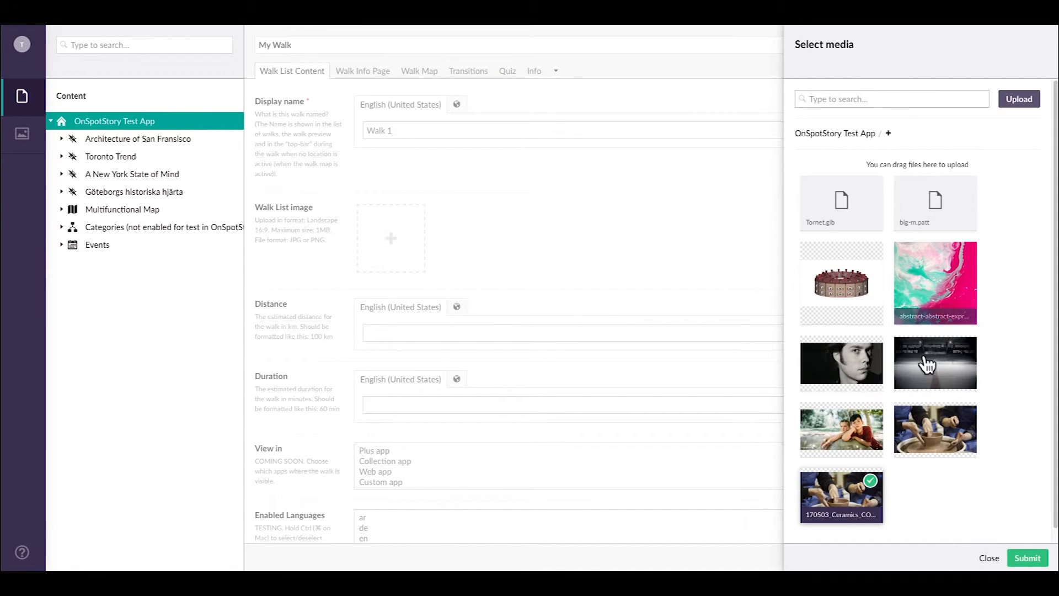
{"action": "left_click", "coordinate": [1027, 557]}
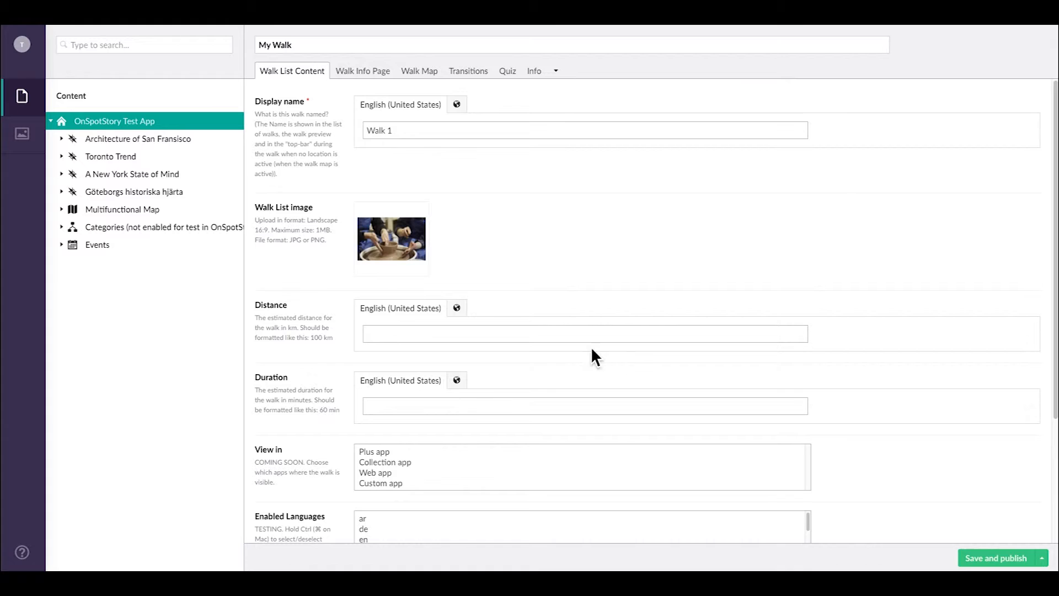
Set the walk's distance to "2 km" and its duration to "10 min"
{"action": "left_click", "coordinate": [544, 336]}
{"action": "type", "text": "2 km"}
{"action": "key", "text": "Tab"}
{"action": "type", "text": "10 min"}
{"action": "scroll", "coordinate": [661, 226], "scroll_direction": "down", "scroll_amount": 1}
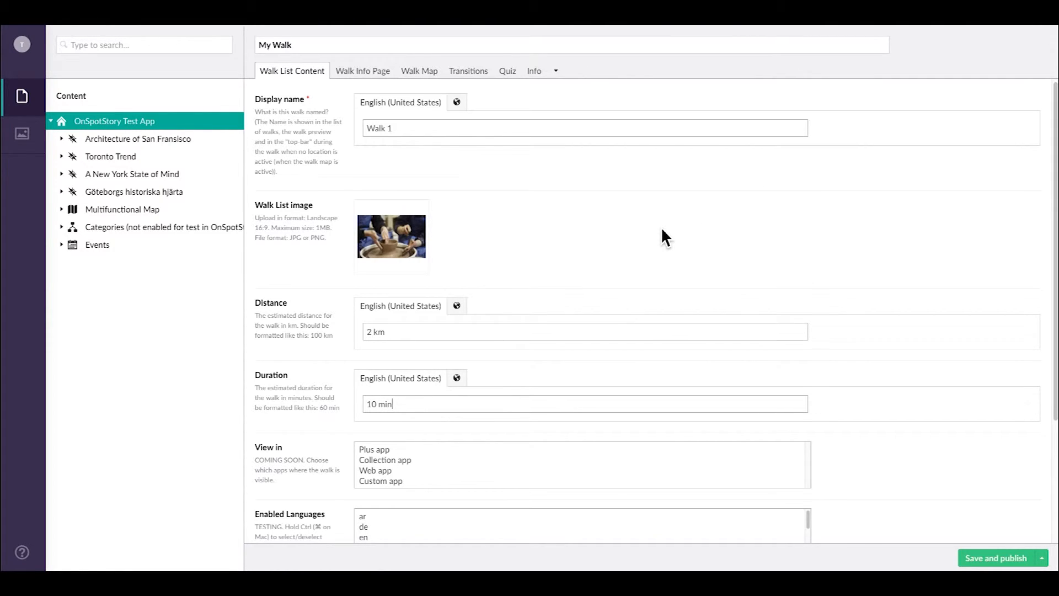
Add the 170503_Ceramics, Boring_Vaction kids.jpg and ice rink images to the walk info page and enter the text "This is my walk."
{"action": "left_click", "coordinate": [383, 76]}
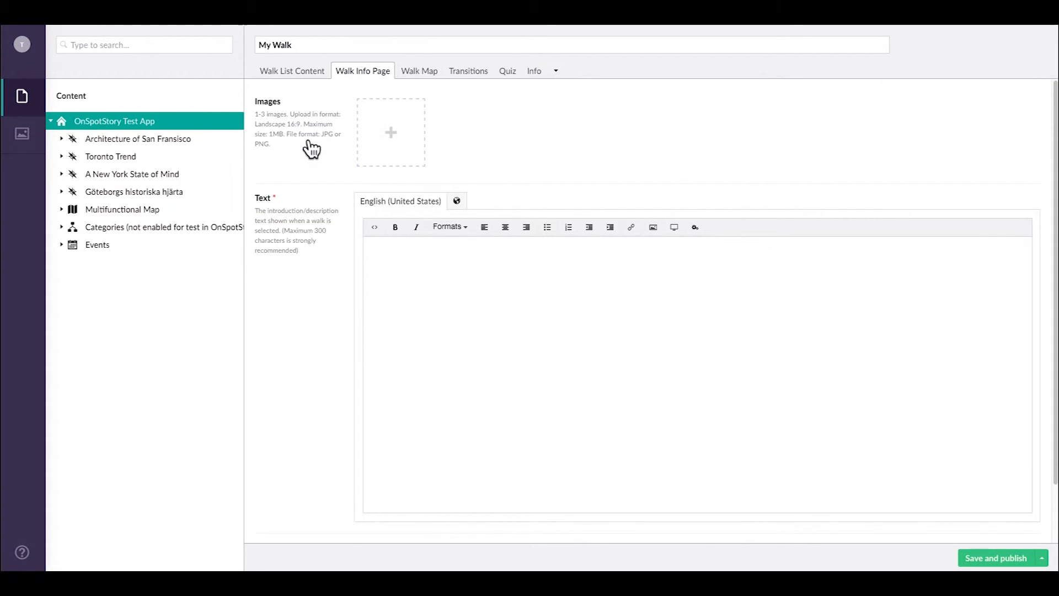
{"action": "left_click", "coordinate": [407, 135]}
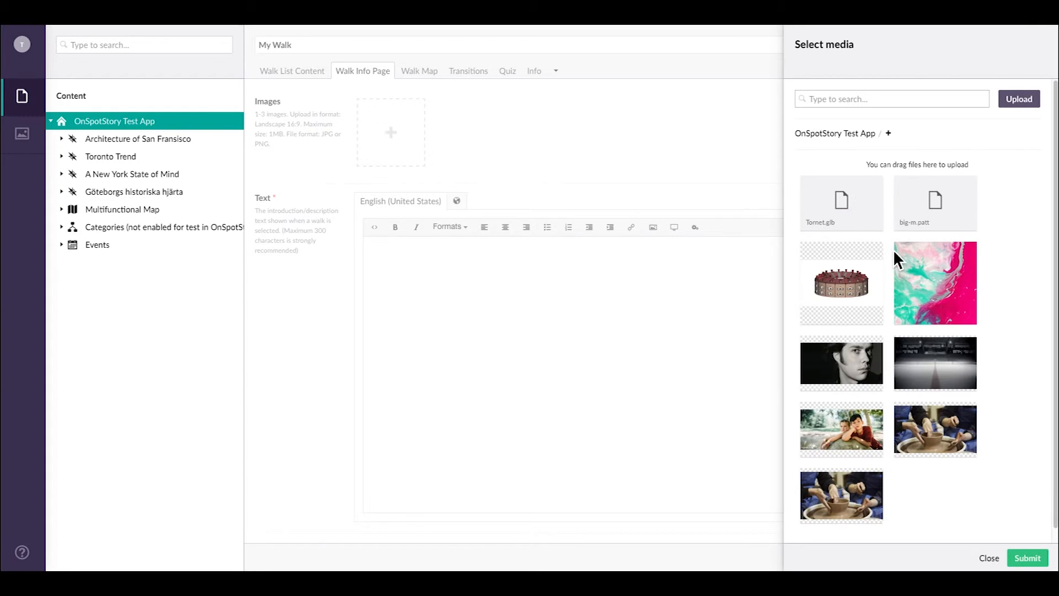
{"action": "left_click", "coordinate": [958, 433]}
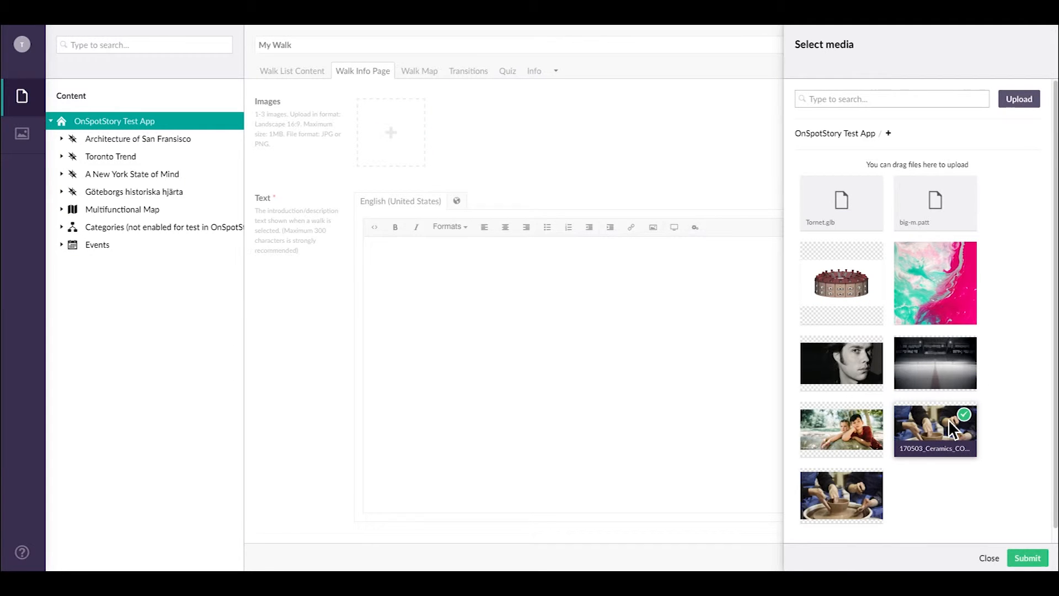
{"action": "left_click", "coordinate": [886, 440]}
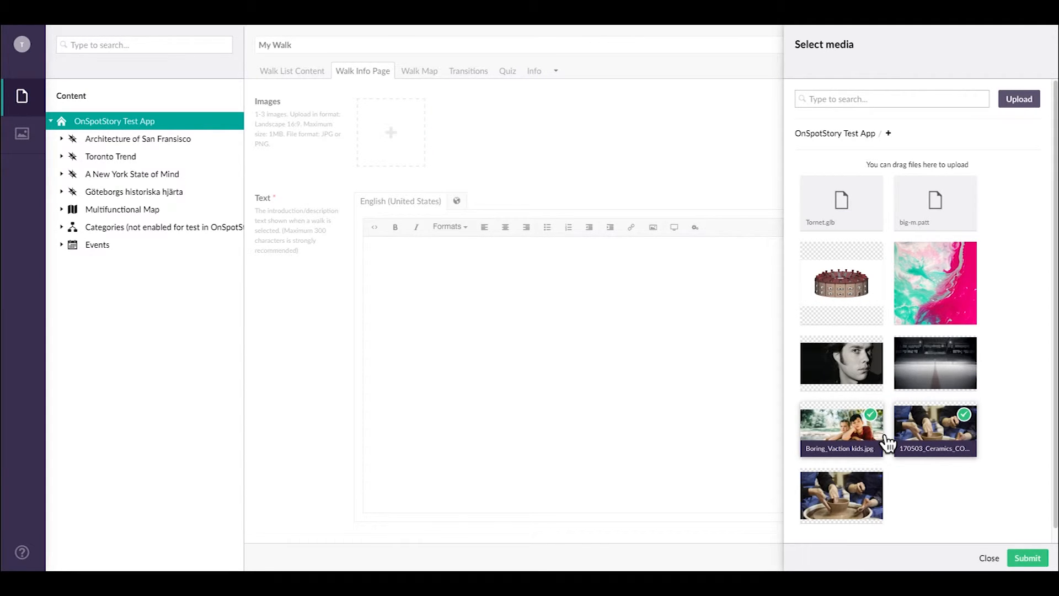
{"action": "left_click", "coordinate": [956, 386]}
{"action": "left_click", "coordinate": [1022, 558]}
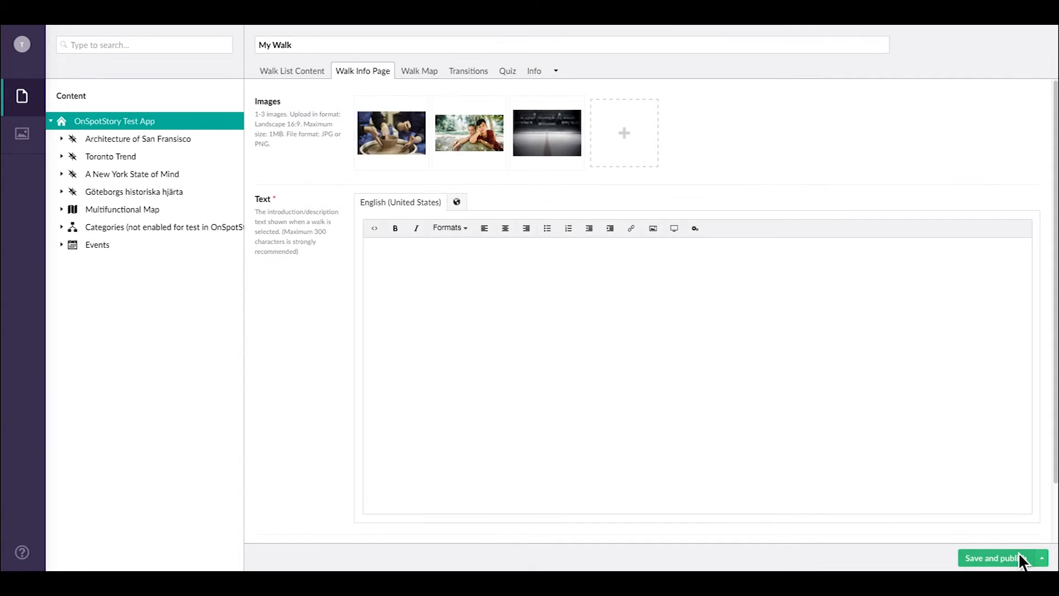
{"action": "type", "text": "This is my walk."}
Place the walk map's top right corner marker just northeast of Stockholm, at about 59.409, 18.188
{"action": "left_click", "coordinate": [421, 75]}
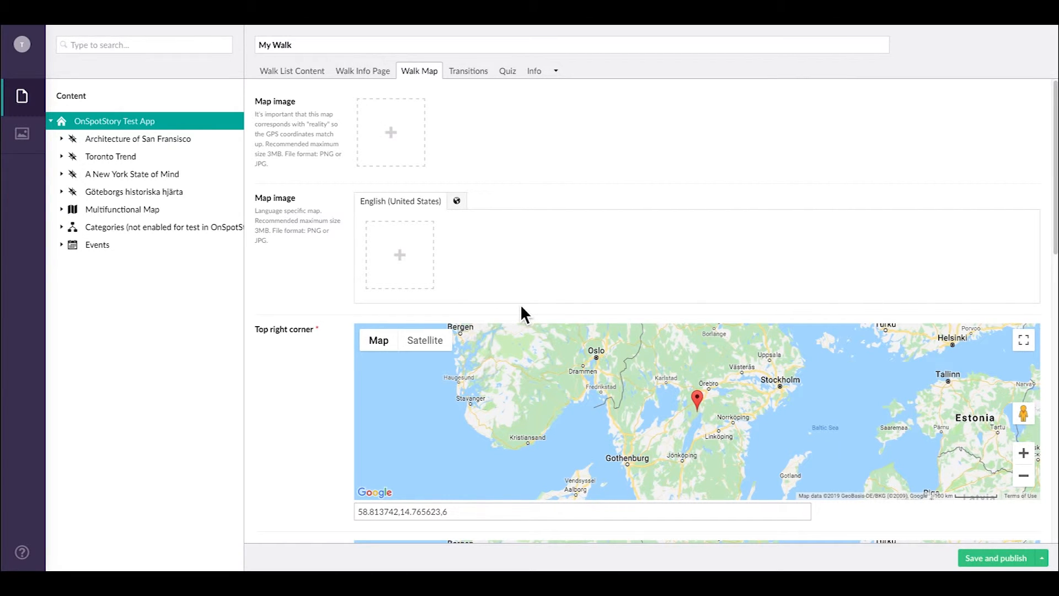
{"action": "scroll", "coordinate": [521, 307], "scroll_direction": "down", "scroll_amount": 3}
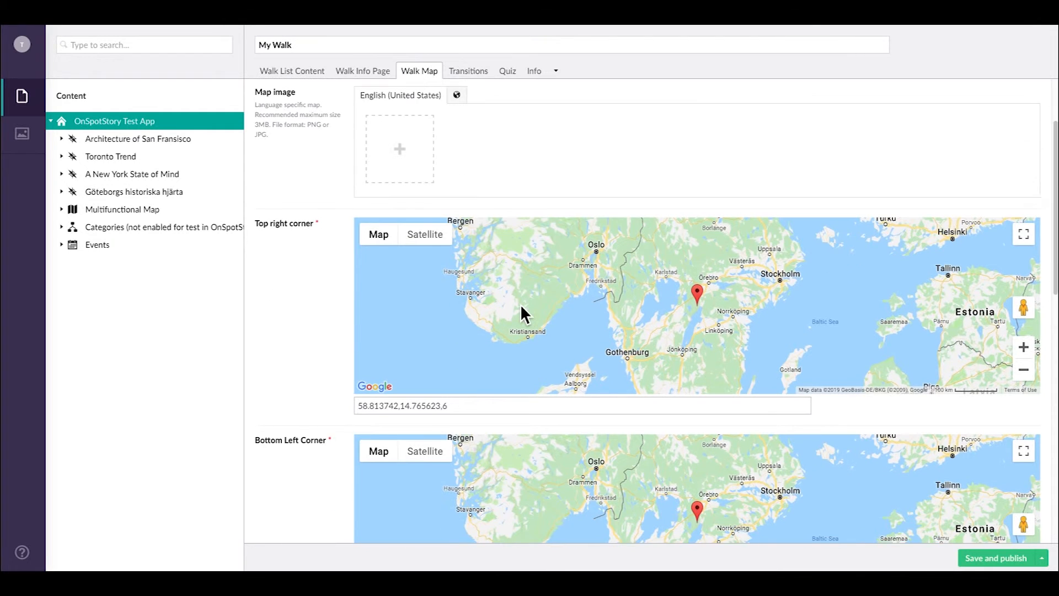
{"action": "scroll", "coordinate": [523, 307], "scroll_direction": "down", "scroll_amount": 3}
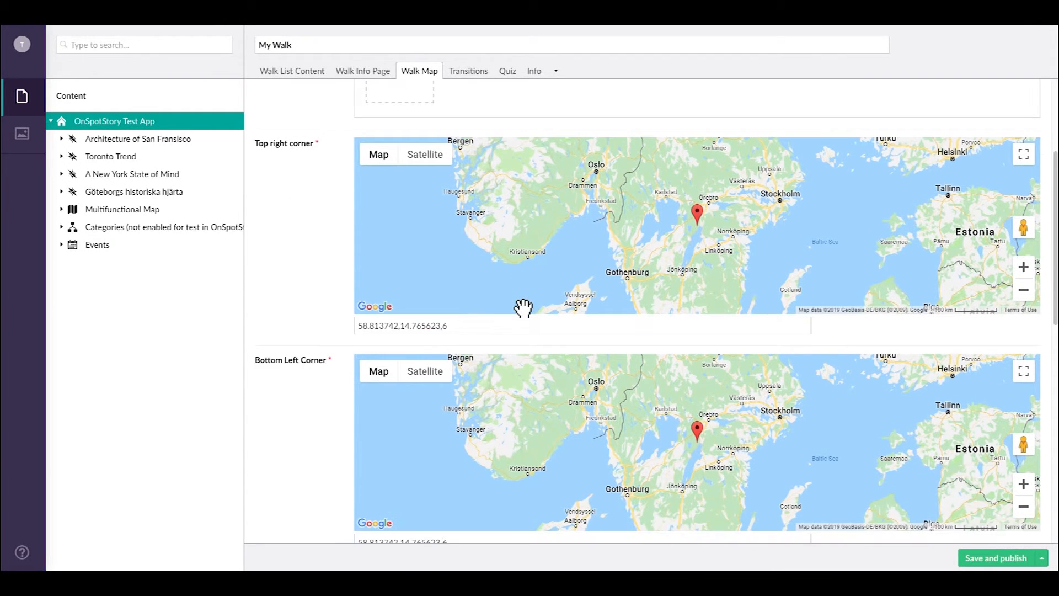
{"action": "left_click", "coordinate": [1024, 230]}
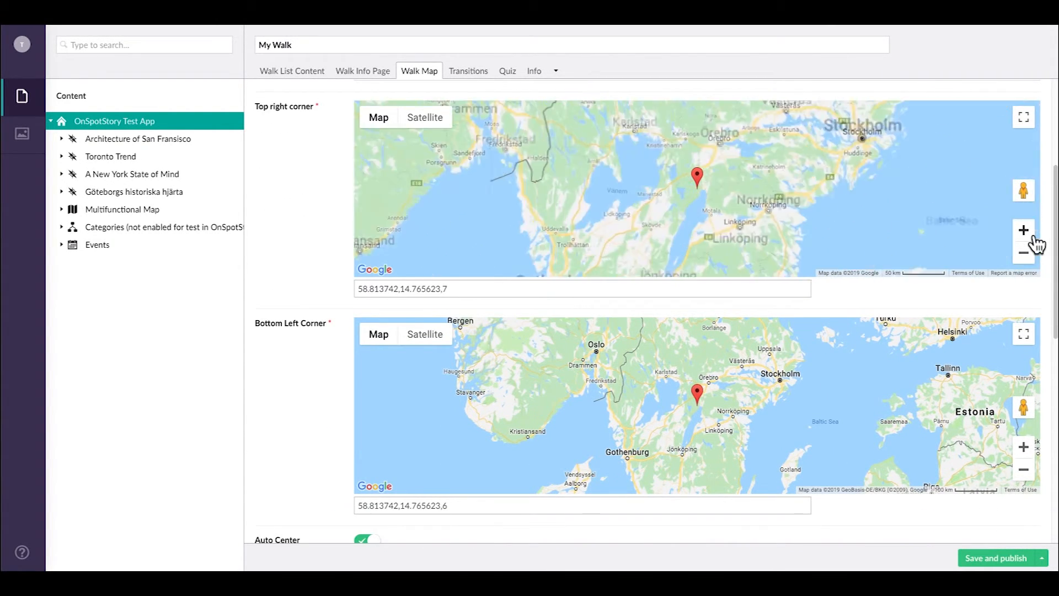
{"action": "left_click_drag", "start_coordinate": [917, 184], "coordinate": [717, 275]}
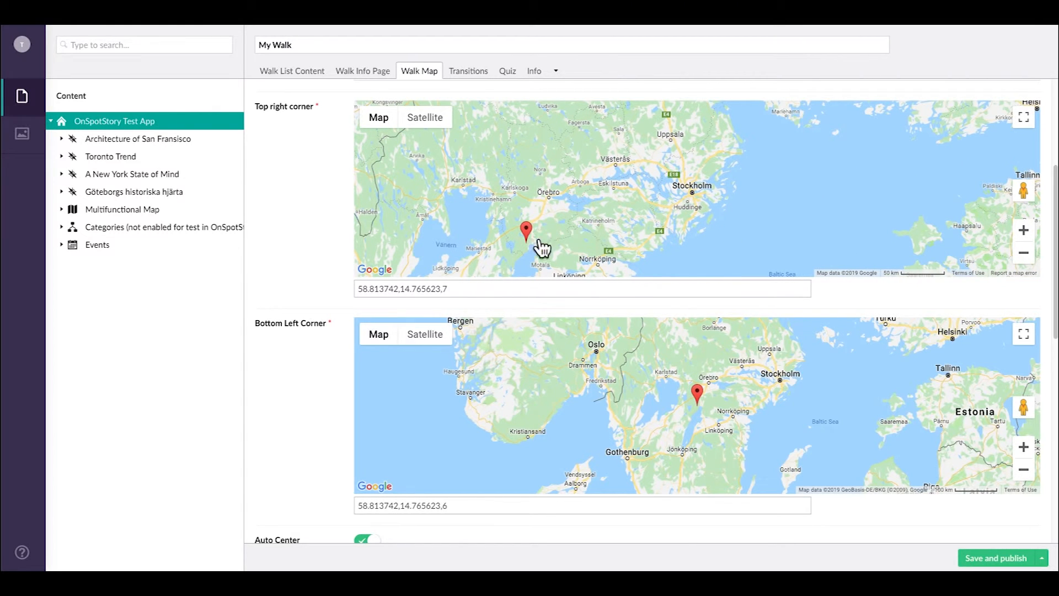
{"action": "left_click_drag", "start_coordinate": [538, 247], "coordinate": [707, 192]}
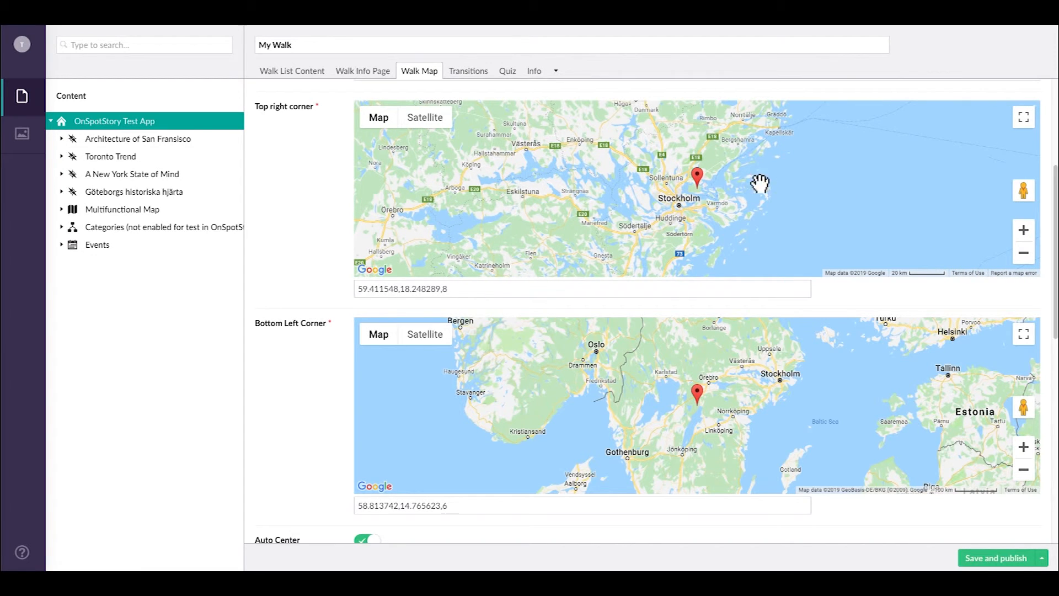
{"action": "left_click_drag", "start_coordinate": [794, 232], "coordinate": [771, 231]}
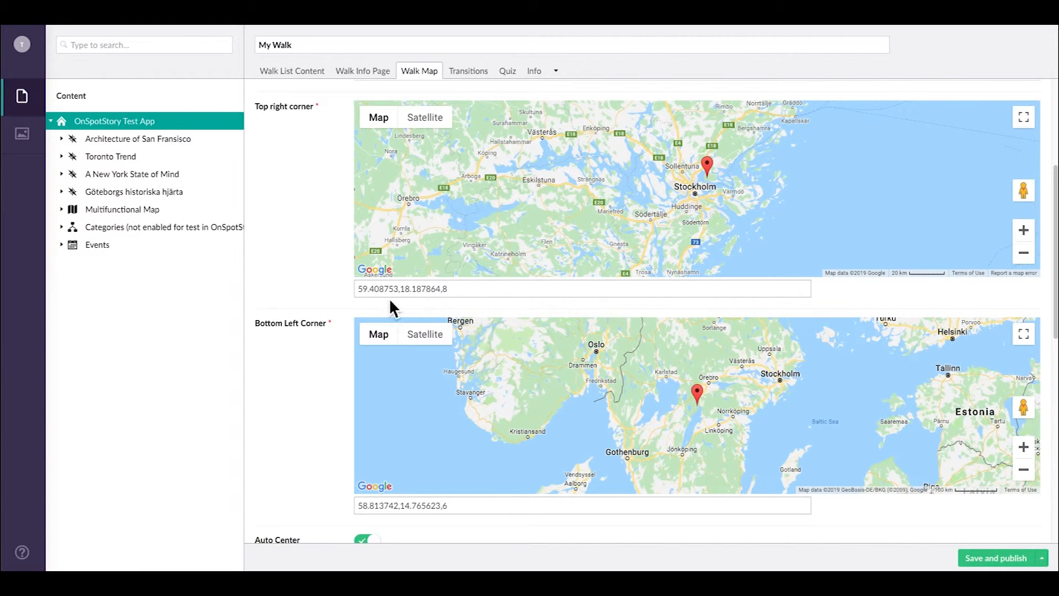
Place the walk map's bottom left corner marker southwest of Stockholm, at about 59.196, 17.897
{"action": "left_click_drag", "start_coordinate": [774, 384], "coordinate": [697, 405]}
{"action": "double_click", "coordinate": [1025, 448]}
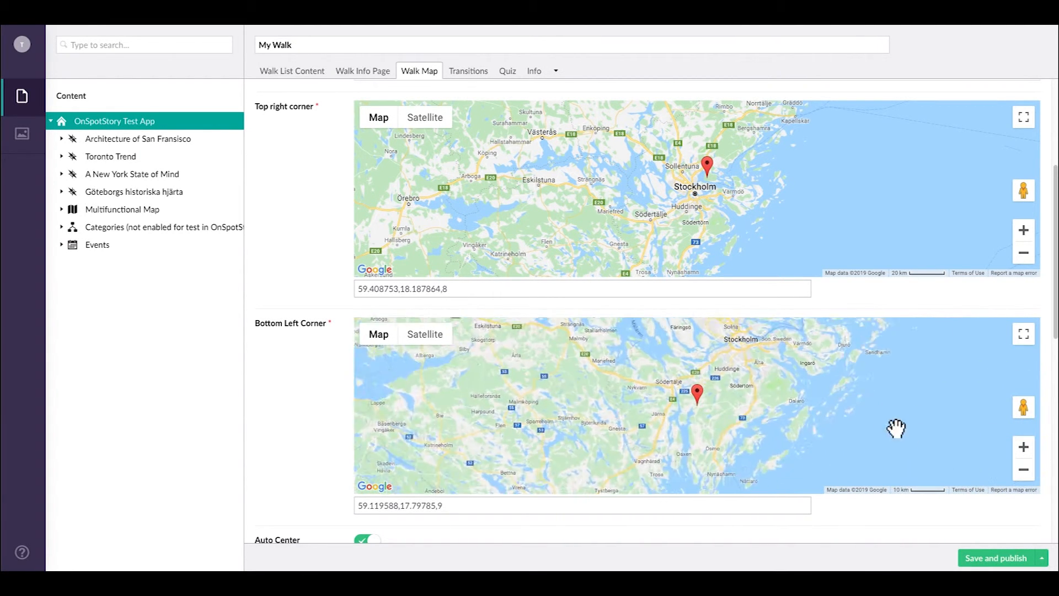
{"action": "scroll", "coordinate": [832, 463], "scroll_direction": "up", "scroll_amount": 1}
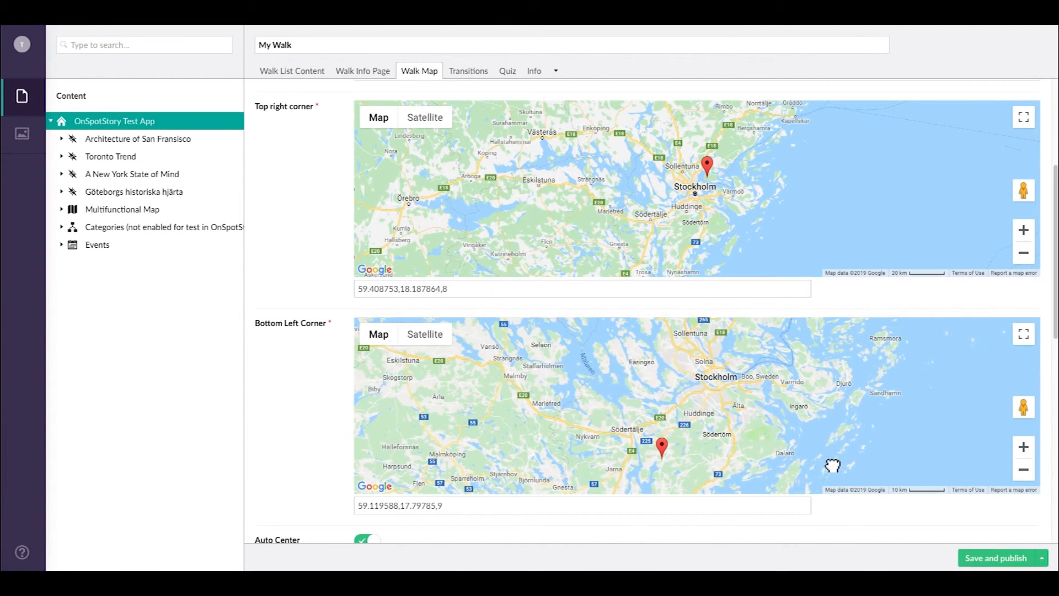
{"action": "left_click", "coordinate": [1024, 470]}
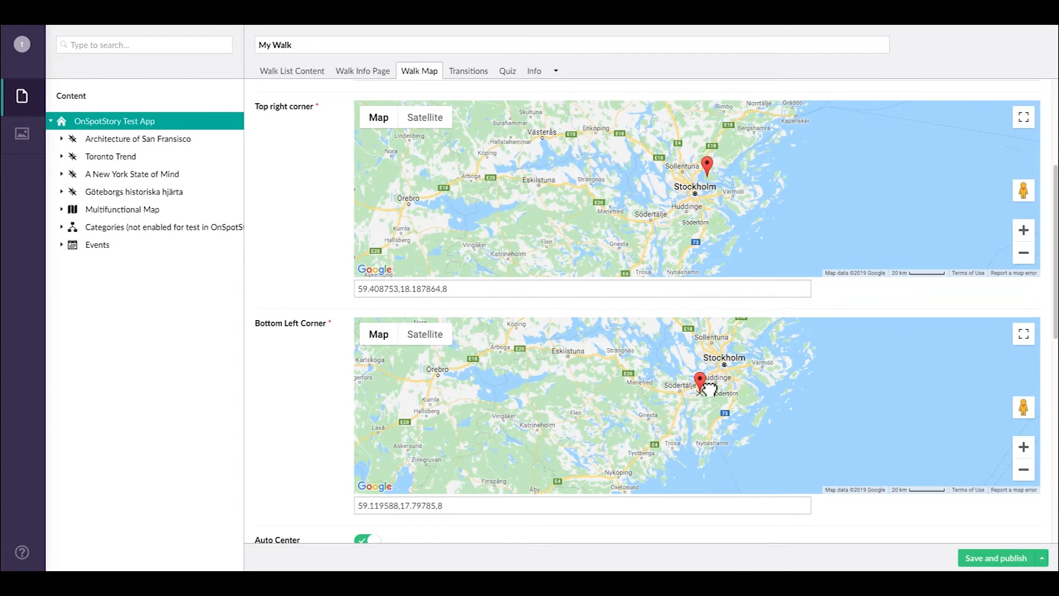
{"action": "left_click_drag", "start_coordinate": [710, 375], "coordinate": [700, 390]}
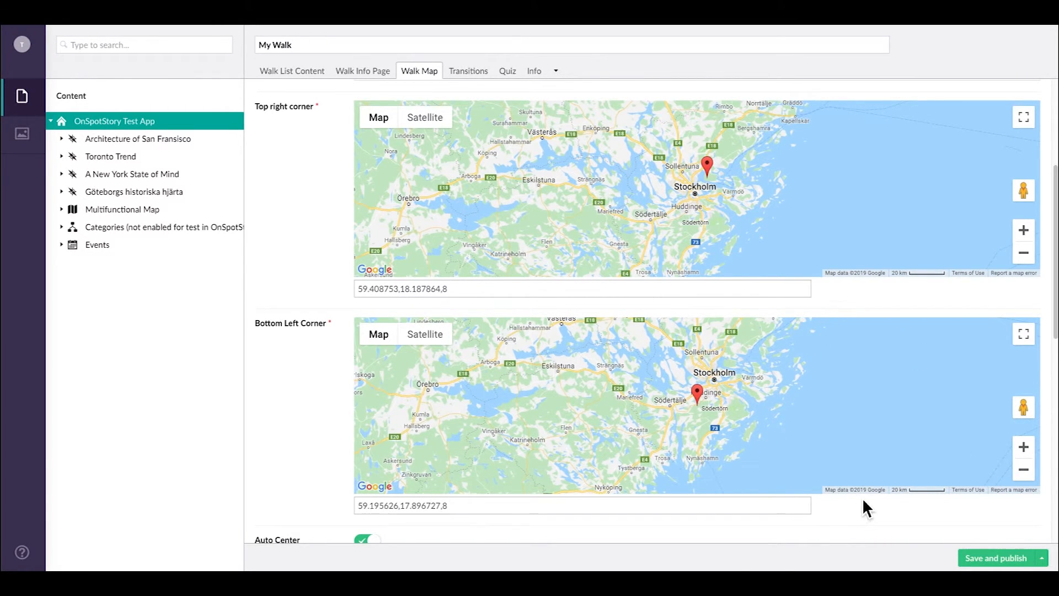
Keep Auto Center enabled, look over the remaining map settings, and save and publish My Walk
{"action": "scroll", "coordinate": [862, 497], "scroll_direction": "down", "scroll_amount": 4}
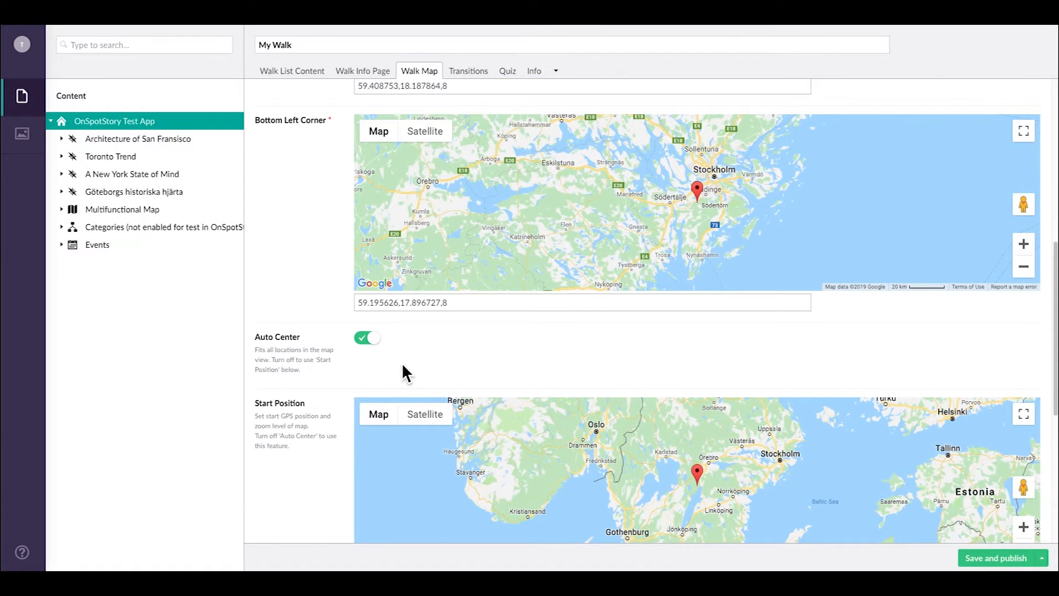
{"action": "left_click", "coordinate": [380, 348]}
{"action": "left_click", "coordinate": [381, 348]}
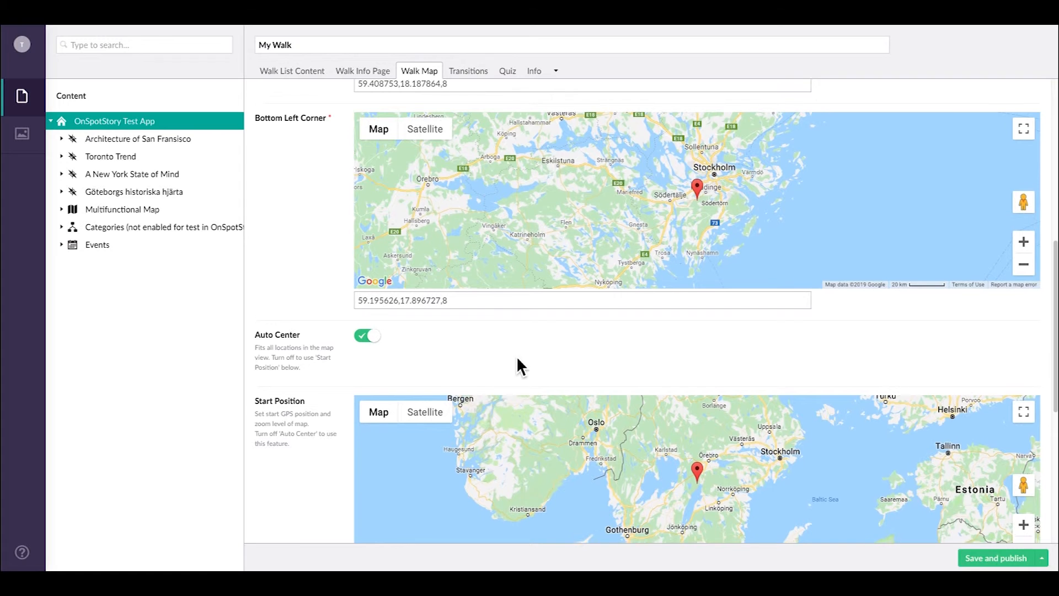
{"action": "scroll", "coordinate": [519, 364], "scroll_direction": "down", "scroll_amount": 6}
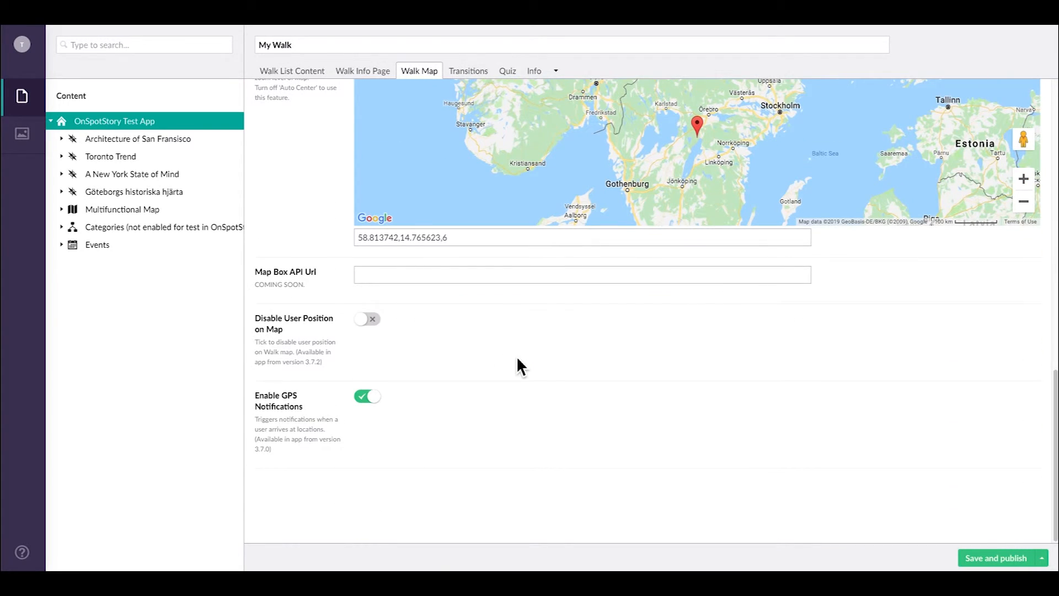
{"action": "left_click", "coordinate": [1003, 560]}
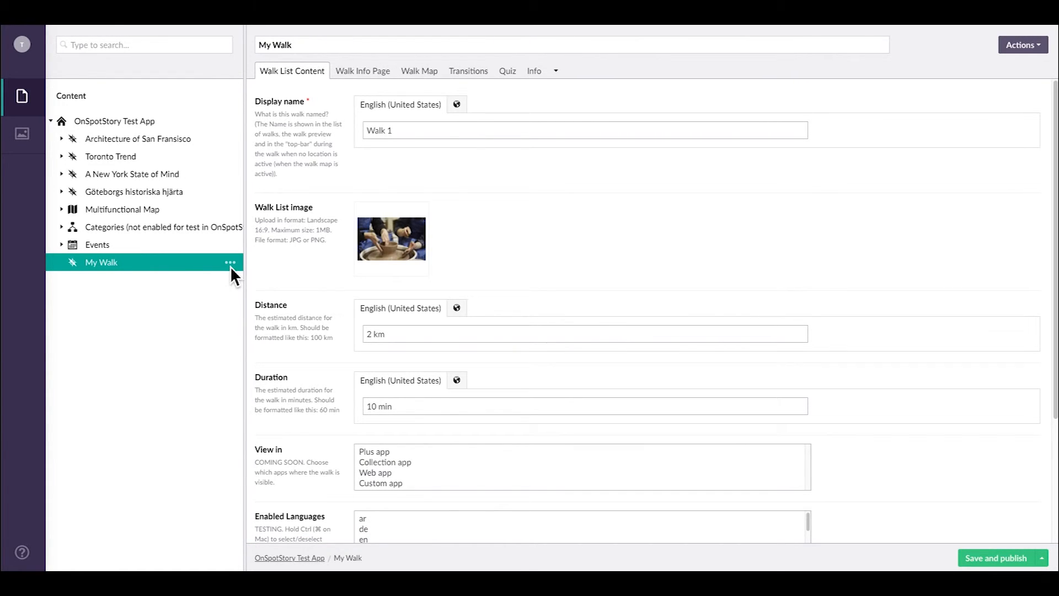
Create a Location under My Walk named "My Location" with the display name "Location 1"
{"action": "left_click", "coordinate": [230, 264]}
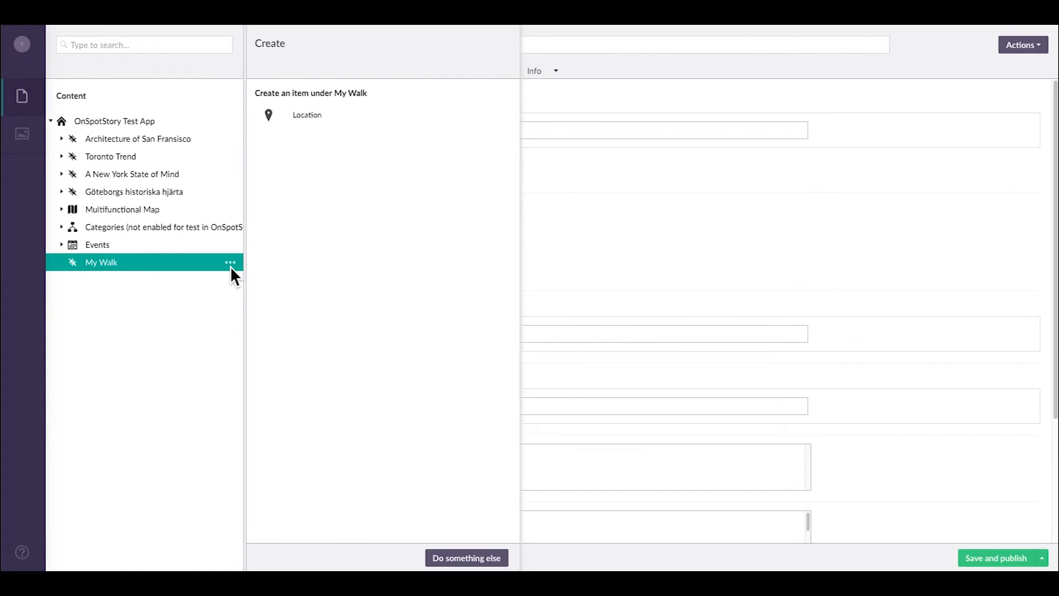
{"action": "left_click", "coordinate": [329, 126]}
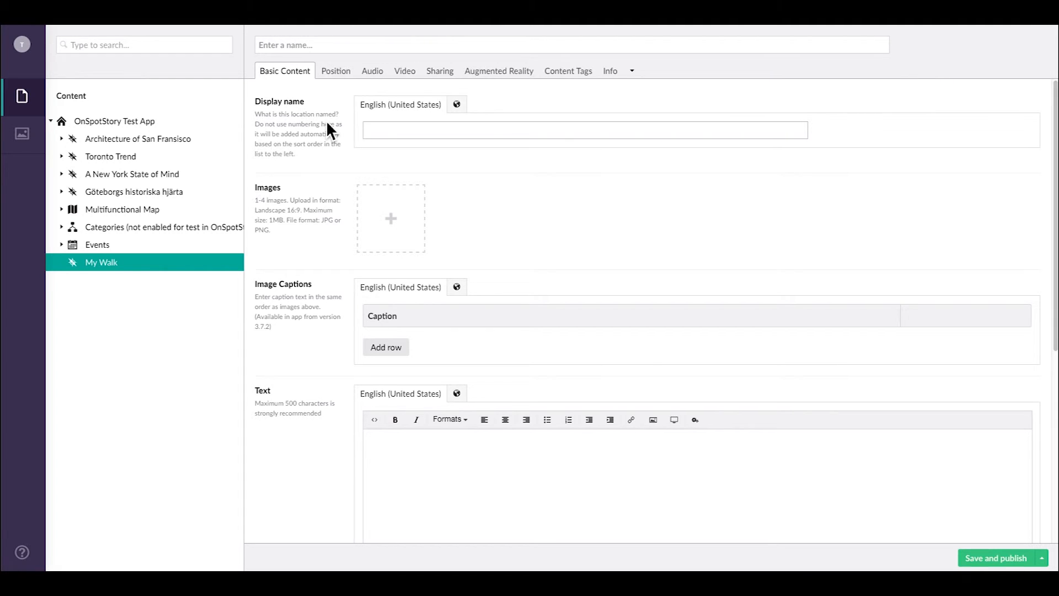
{"action": "type", "text": "My Loca"}
{"action": "type", "text": "tion"}
{"action": "type", "text": "L"}
{"action": "type", "text": "ocat"}
{"action": "type", "text": "ion"}
Add the 170503_Ceramics pottery image to the location and give it the caption "Photographer"
{"action": "left_click", "coordinate": [370, 215]}
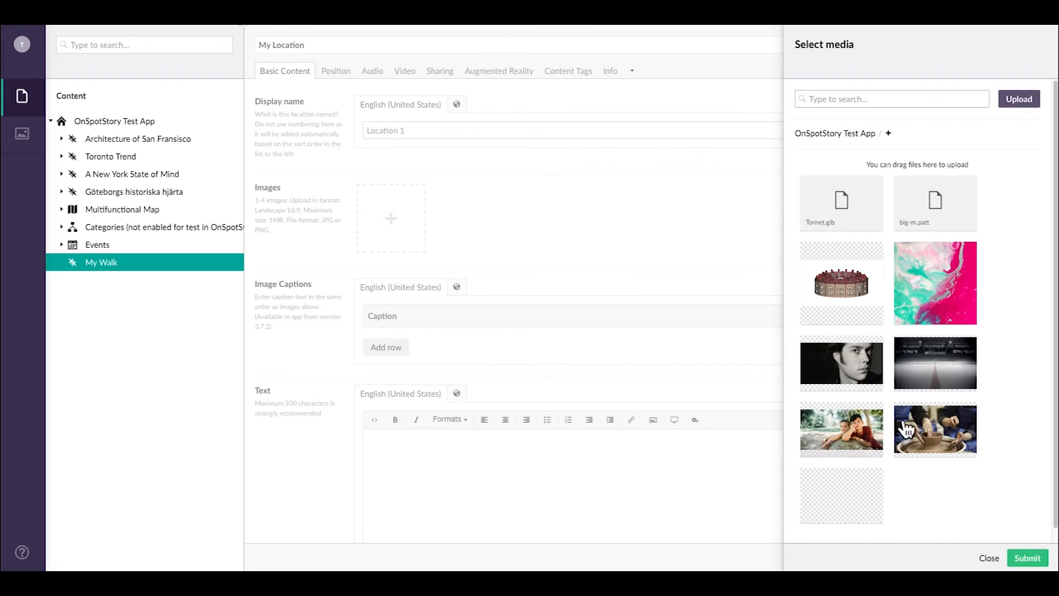
{"action": "left_click", "coordinate": [906, 429]}
{"action": "left_click", "coordinate": [1027, 557]}
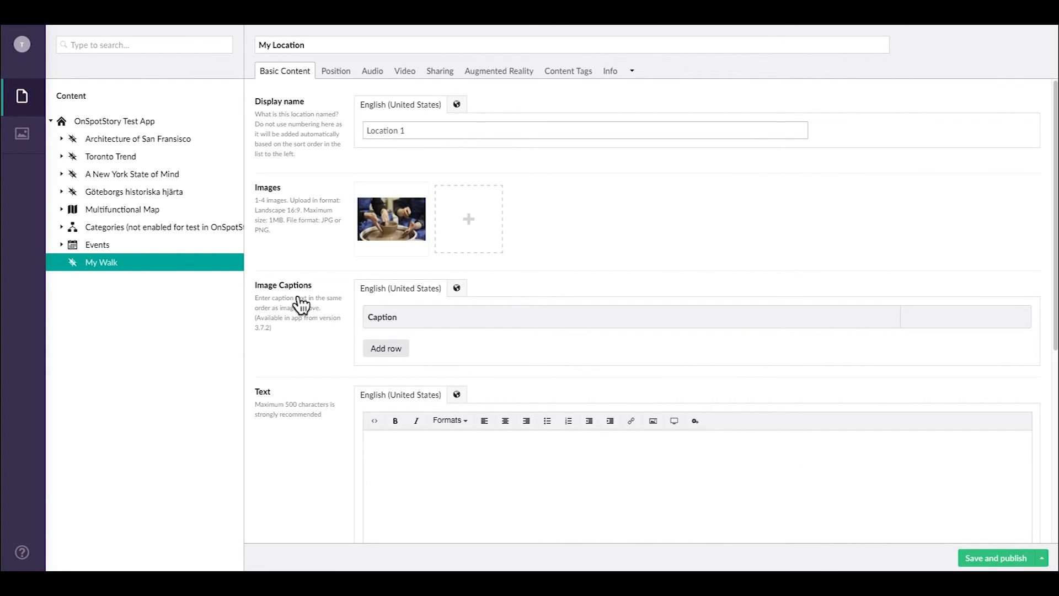
{"action": "left_click", "coordinate": [384, 348]}
{"action": "type", "text": "Photographer"}
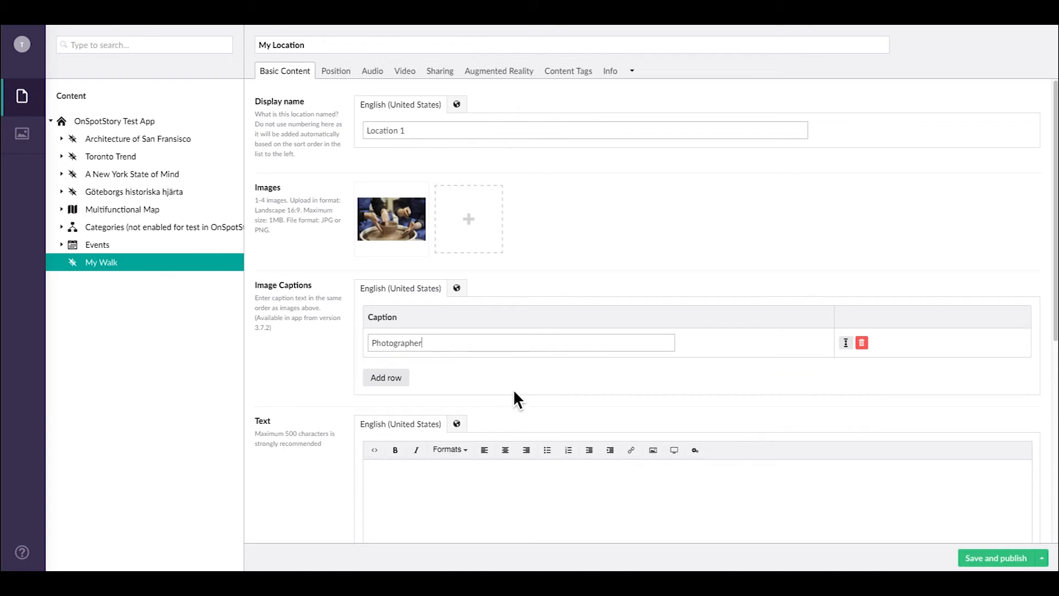
Enter "This is my location" as the location's English text
{"action": "scroll", "coordinate": [518, 398], "scroll_direction": "down", "scroll_amount": 3}
{"action": "scroll", "coordinate": [517, 404], "scroll_direction": "up", "scroll_amount": 2}
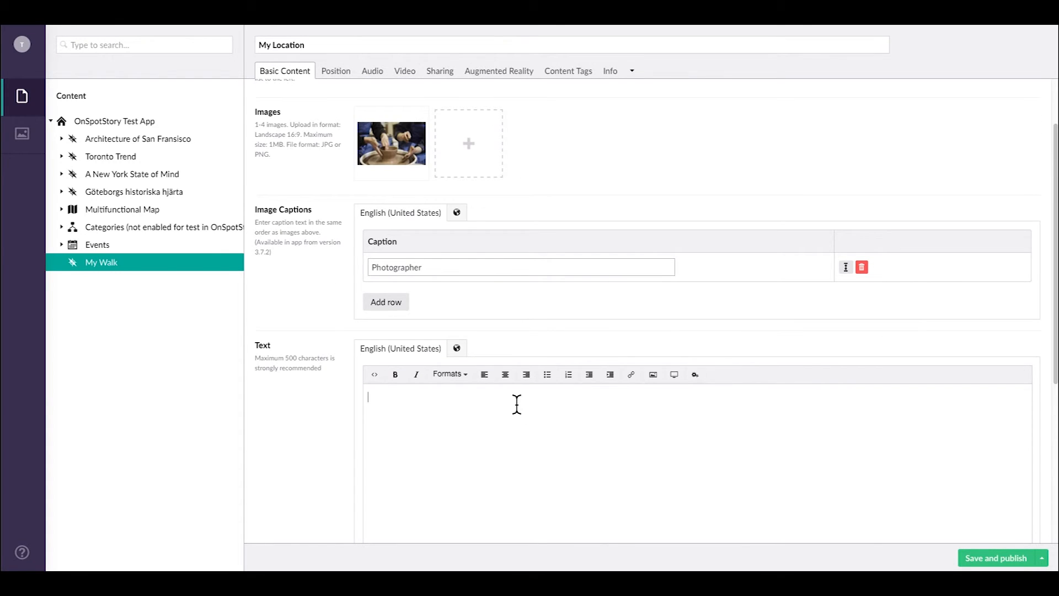
{"action": "left_click", "coordinate": [517, 404]}
{"action": "type", "text": "This is my location"}
Place the location's position marker in Stockholm at about 59.356, 17.963 with map zoom level 8
{"action": "left_click", "coordinate": [350, 73]}
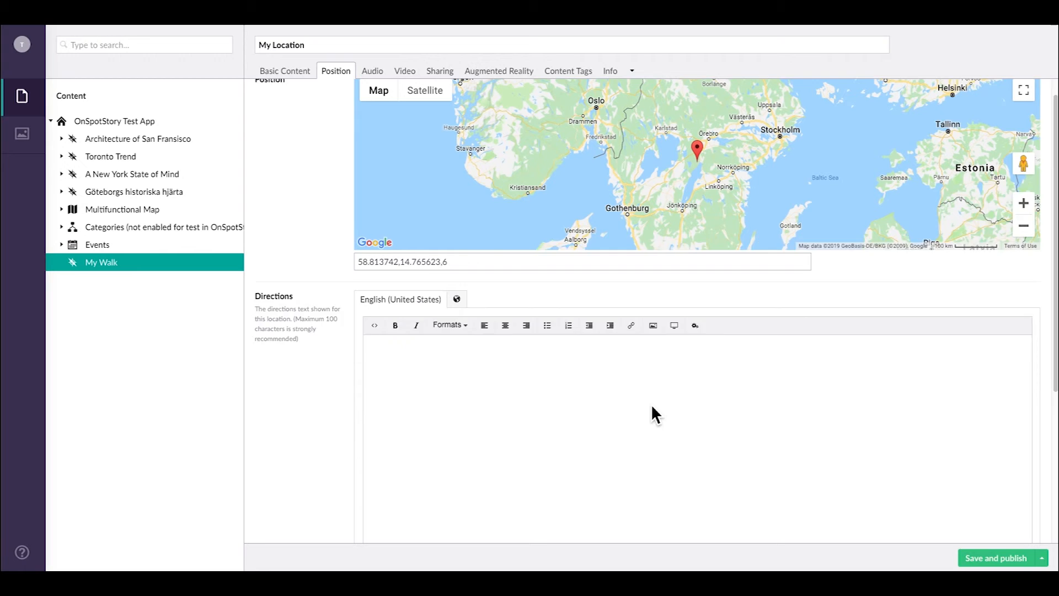
{"action": "left_click_drag", "start_coordinate": [905, 225], "coordinate": [779, 248]}
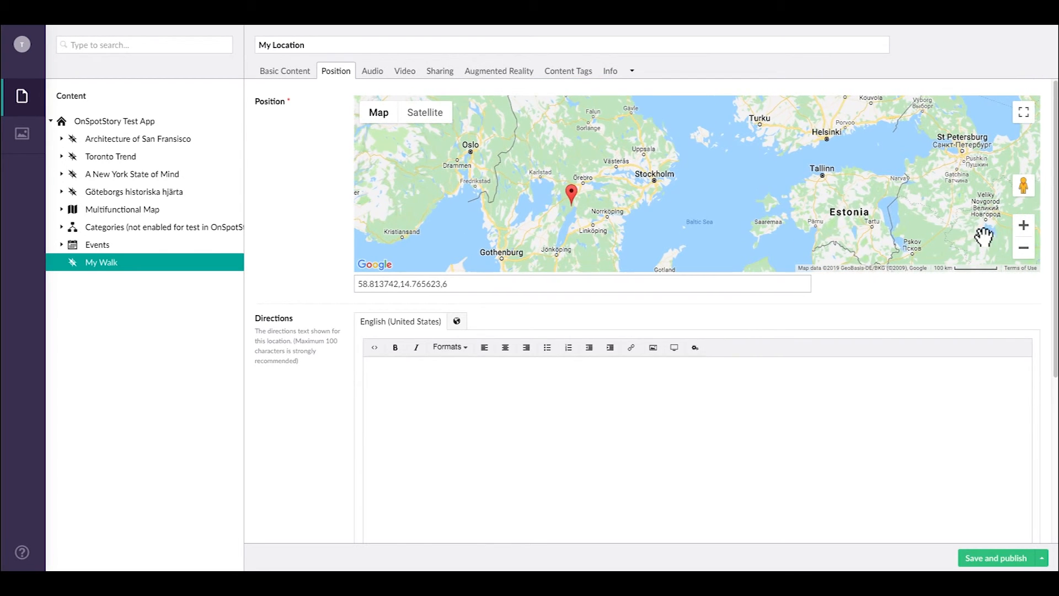
{"action": "left_click", "coordinate": [1023, 226]}
{"action": "mouse_move", "coordinate": [877, 232]}
{"action": "left_mouse_down"}
{"action": "mouse_move", "coordinate": [787, 251]}
{"action": "mouse_move", "coordinate": [461, 204]}
{"action": "left_mouse_up"}
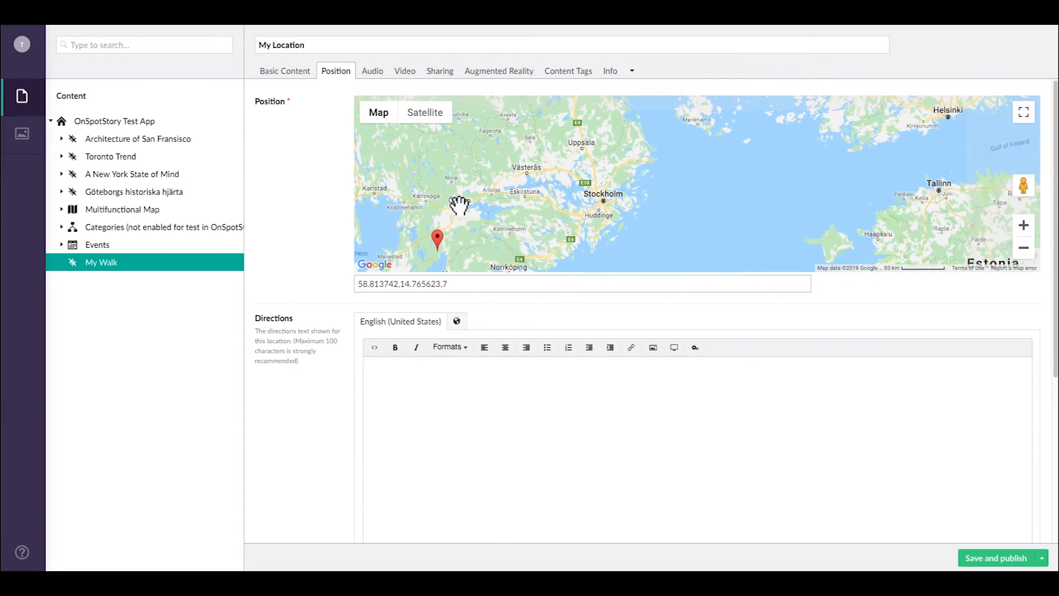
{"action": "left_click_drag", "start_coordinate": [448, 250], "coordinate": [601, 199]}
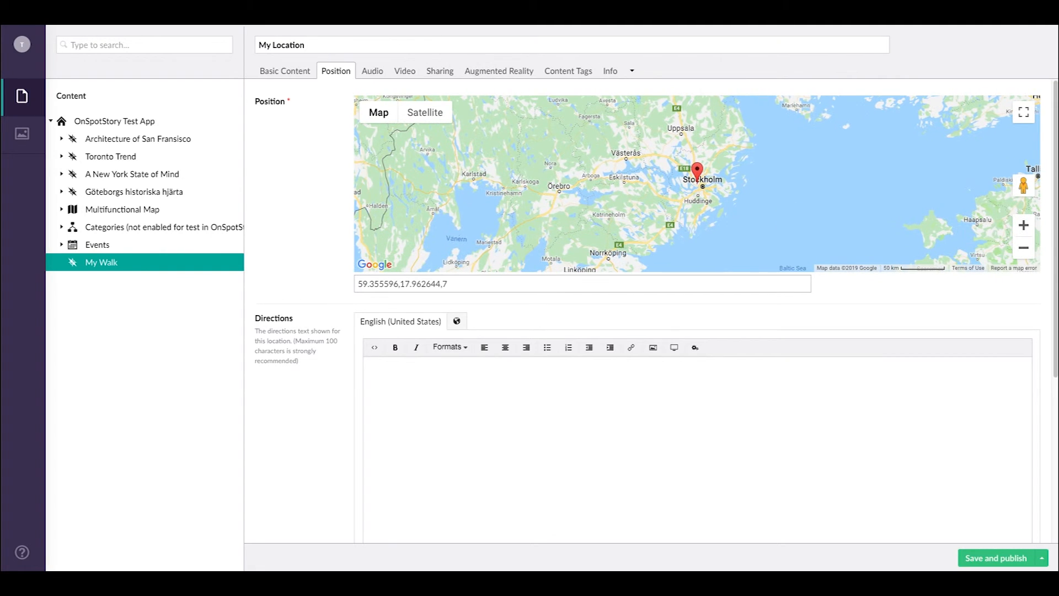
{"action": "left_click", "coordinate": [1024, 233]}
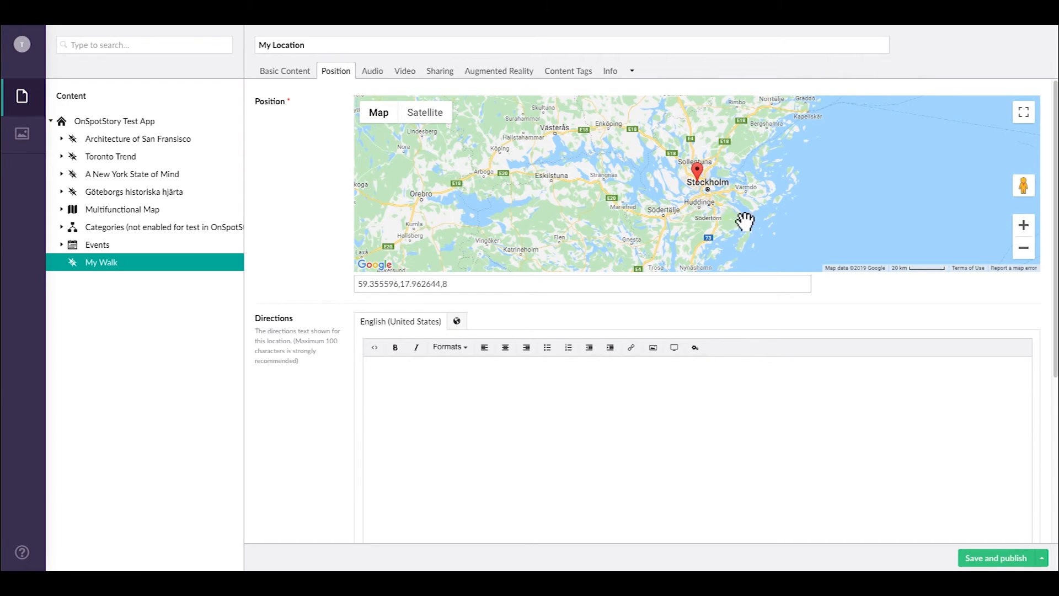
Look over the location's audio and video fields, check the Swedish version of the video fields and return to English
{"action": "left_click", "coordinate": [385, 79]}
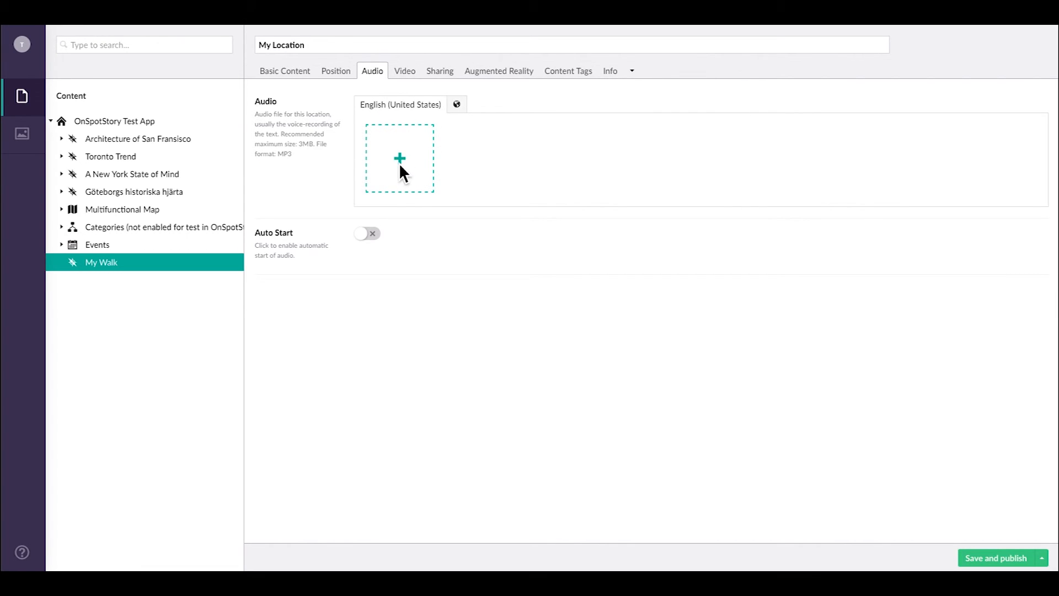
{"action": "left_click", "coordinate": [404, 75]}
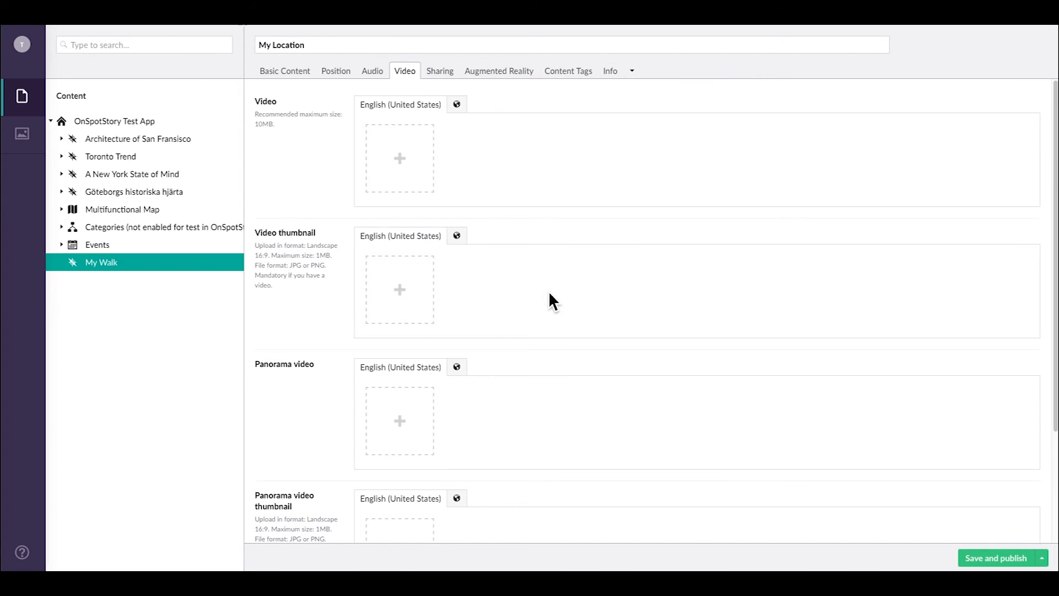
{"action": "left_click", "coordinate": [456, 104]}
{"action": "left_click", "coordinate": [477, 138]}
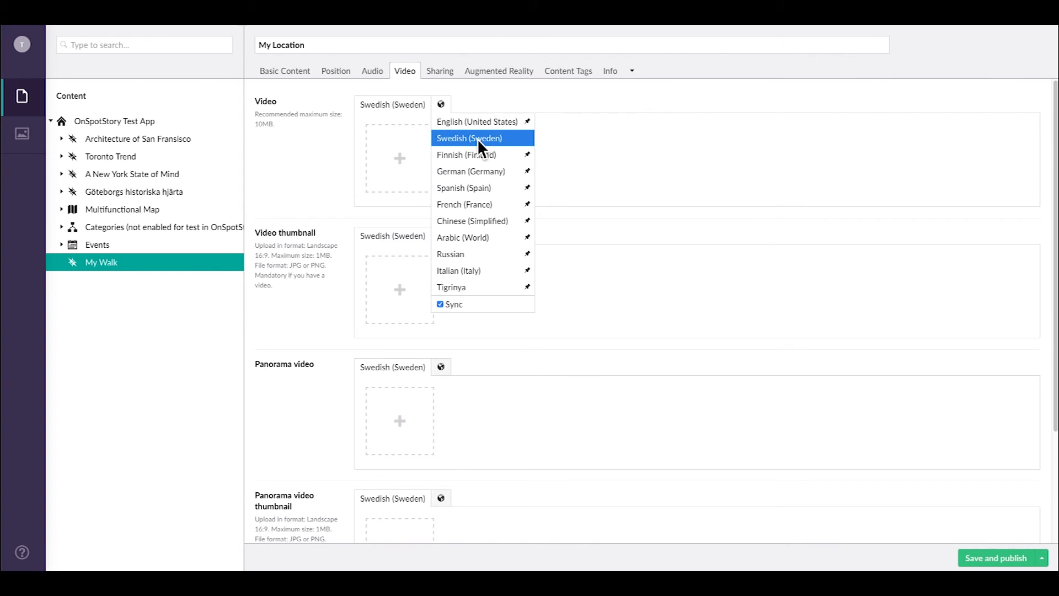
{"action": "left_click", "coordinate": [458, 120]}
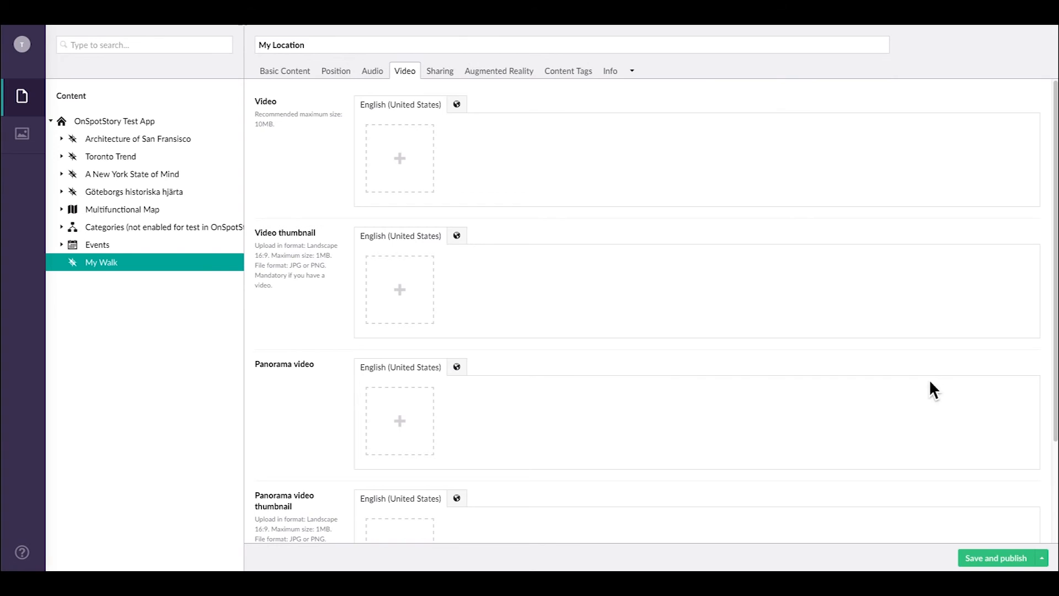
Save and publish My Location, and check its place under My Walk in the content tree
{"action": "left_click", "coordinate": [1018, 562]}
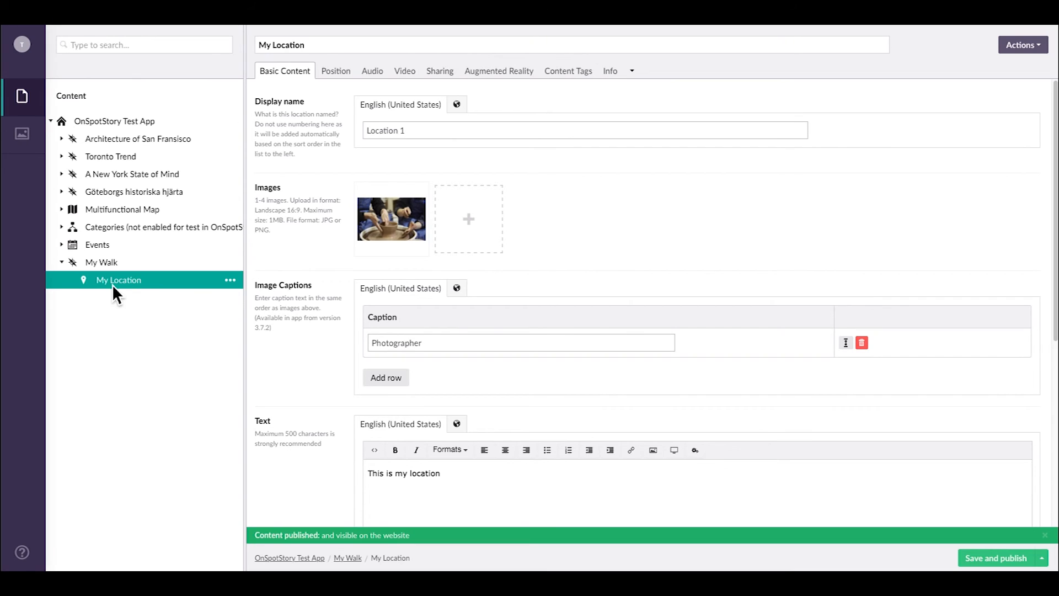
{"action": "left_click", "coordinate": [63, 263]}
{"action": "left_click", "coordinate": [64, 263]}
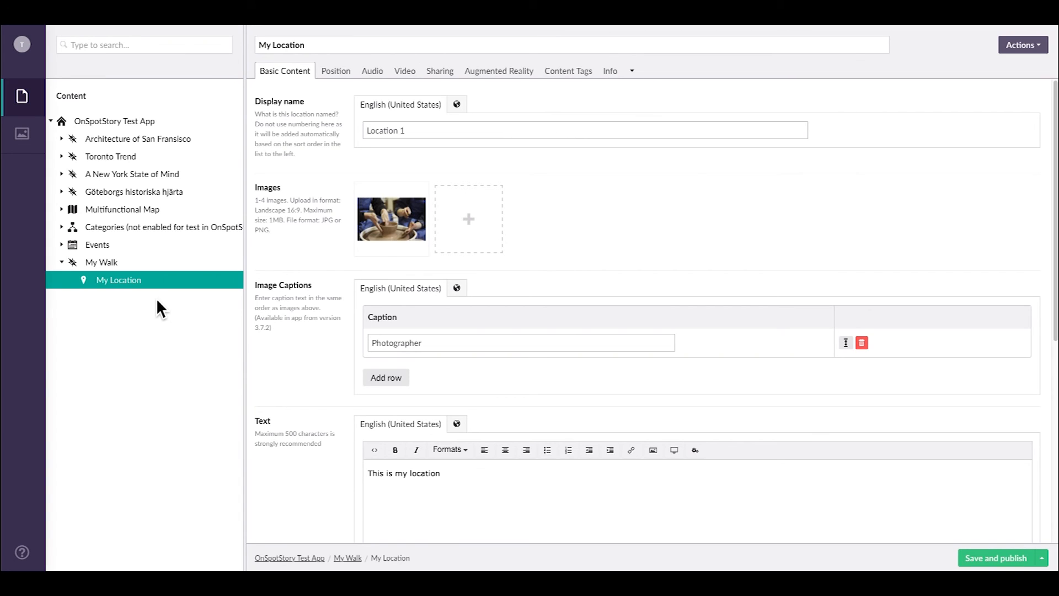
Increase the version number of OnSpotStory Test App to 111, and save and publish the app
{"action": "left_click", "coordinate": [108, 128]}
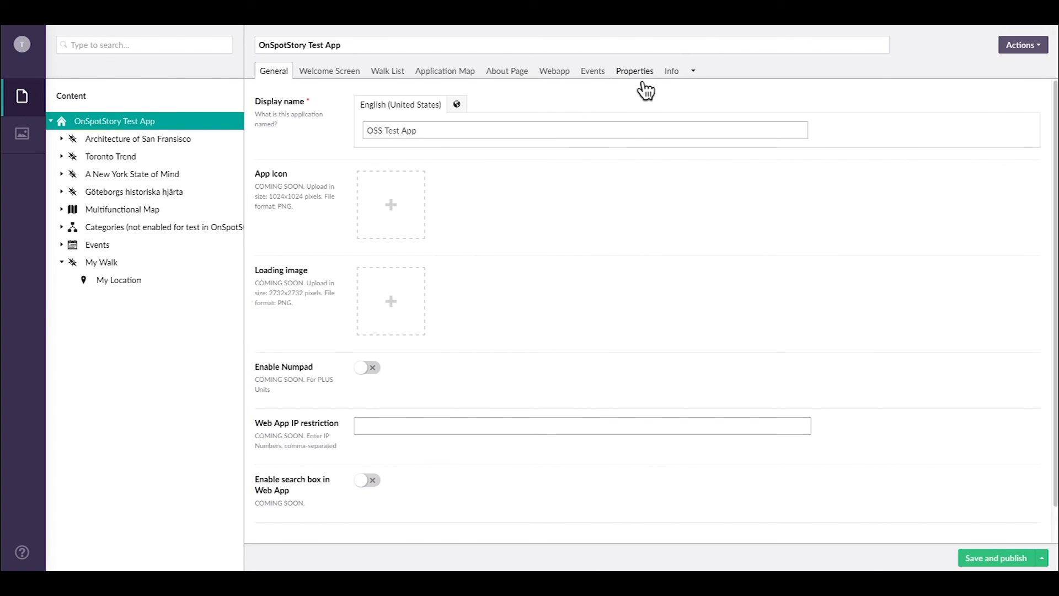
{"action": "left_click", "coordinate": [640, 77]}
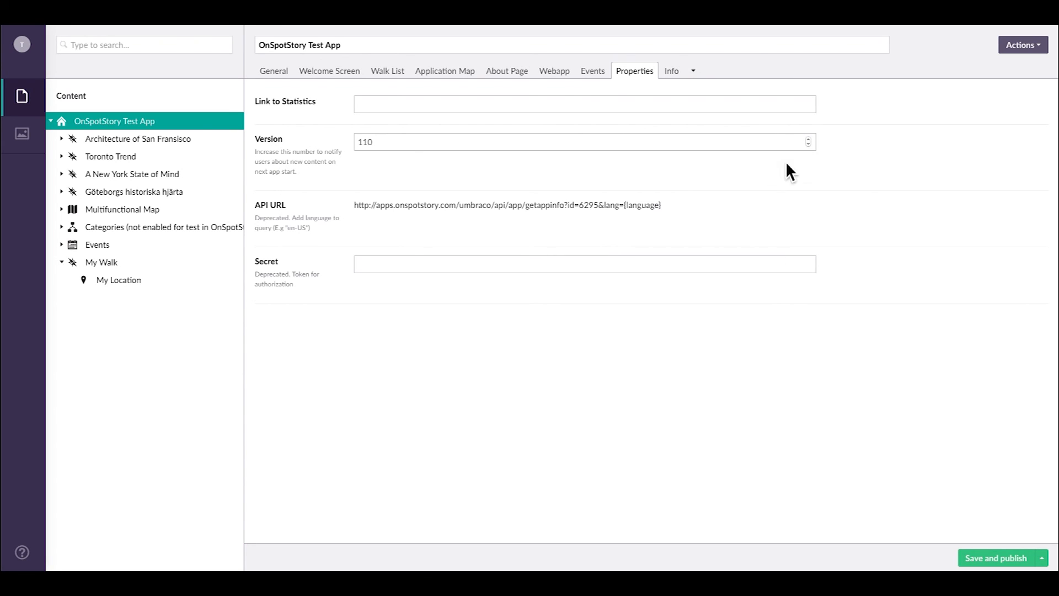
{"action": "left_click", "coordinate": [809, 139]}
{"action": "left_click", "coordinate": [991, 559]}
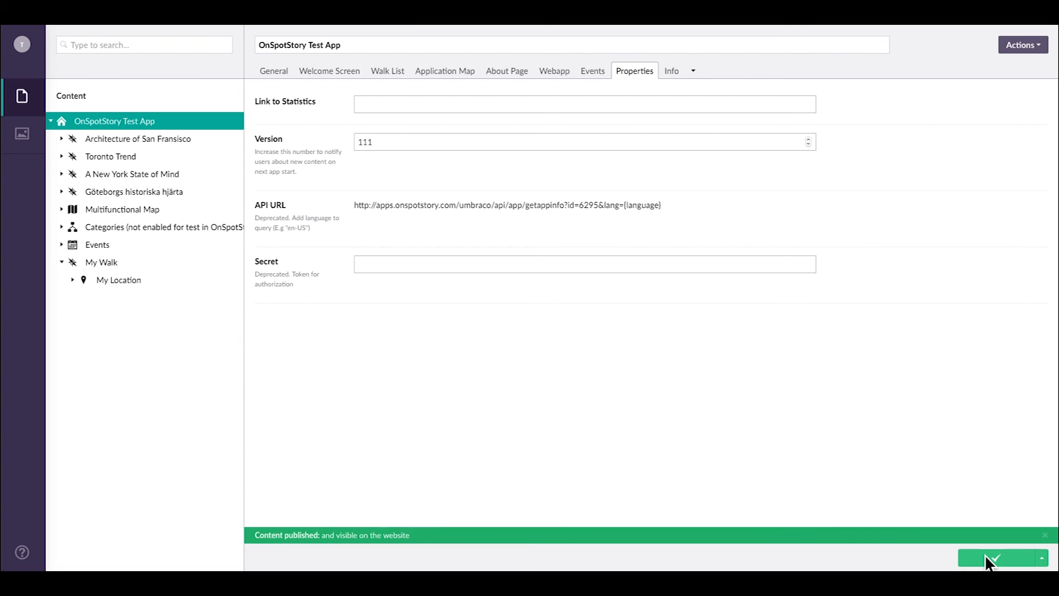